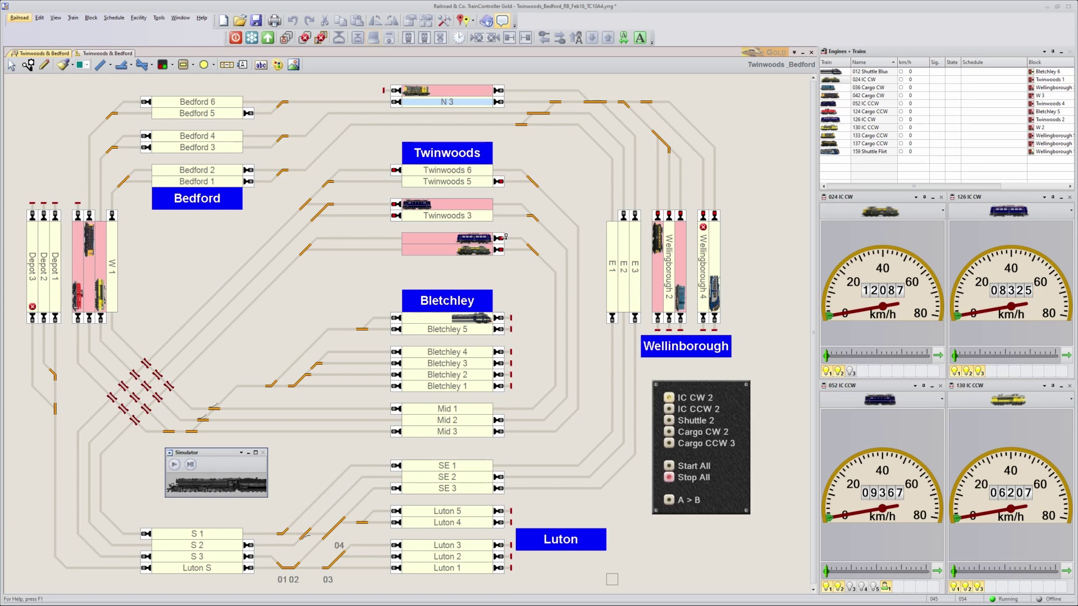
Step: In edit mode, open the Twinwoods 2 block's properties and tick Show Block Signals
{"action": "mouse_move", "coordinate": [505, 236]}
{"action": "left_click", "coordinate": [444, 20]}
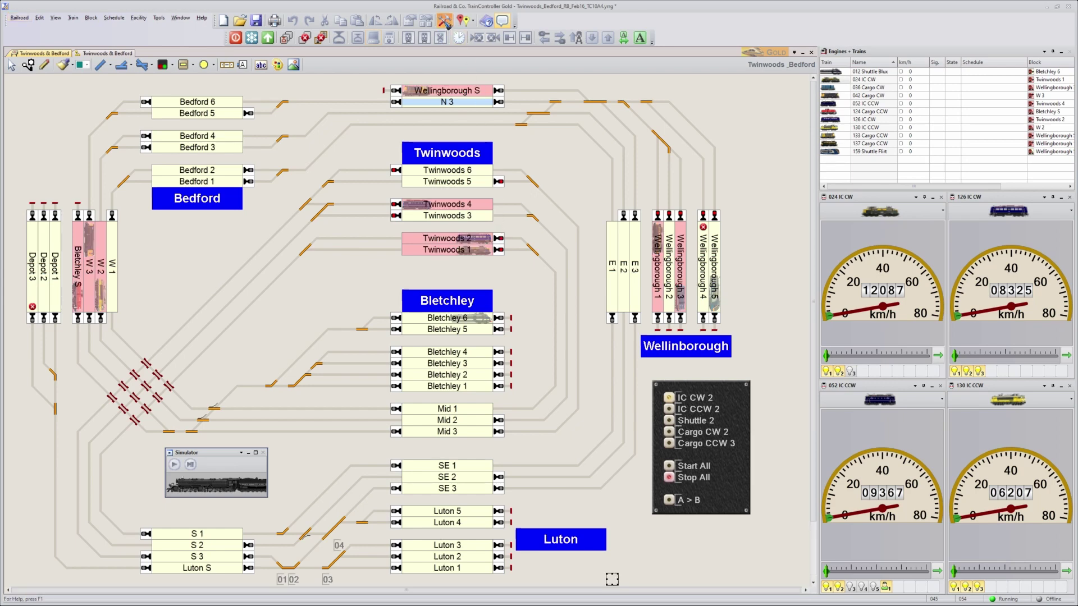
{"action": "left_click", "coordinate": [478, 242]}
{"action": "double_click", "coordinate": [479, 242]}
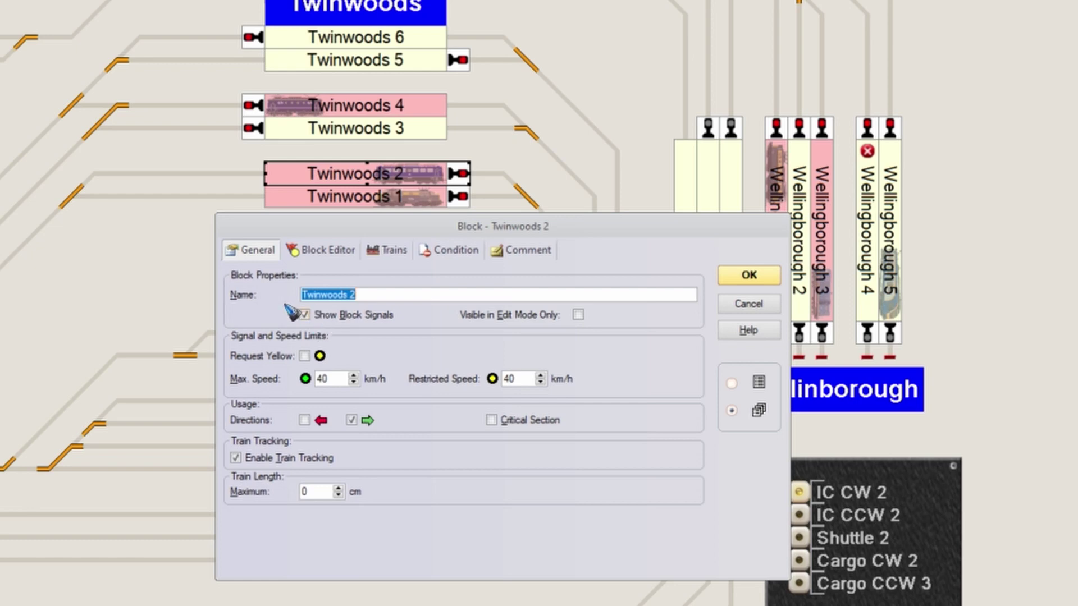
{"action": "left_click", "coordinate": [304, 315]}
Step: On the Block Editor, change the Twinwoods 2 block signal type from Three Aspect to Two Aspect Signal
{"action": "left_click", "coordinate": [332, 251]}
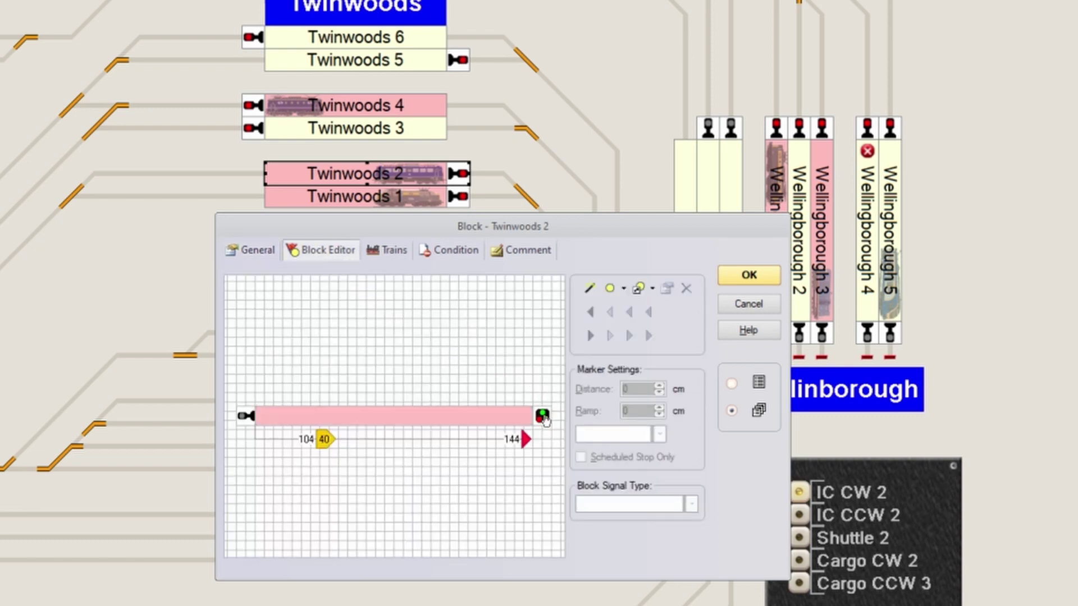
{"action": "left_click", "coordinate": [542, 417]}
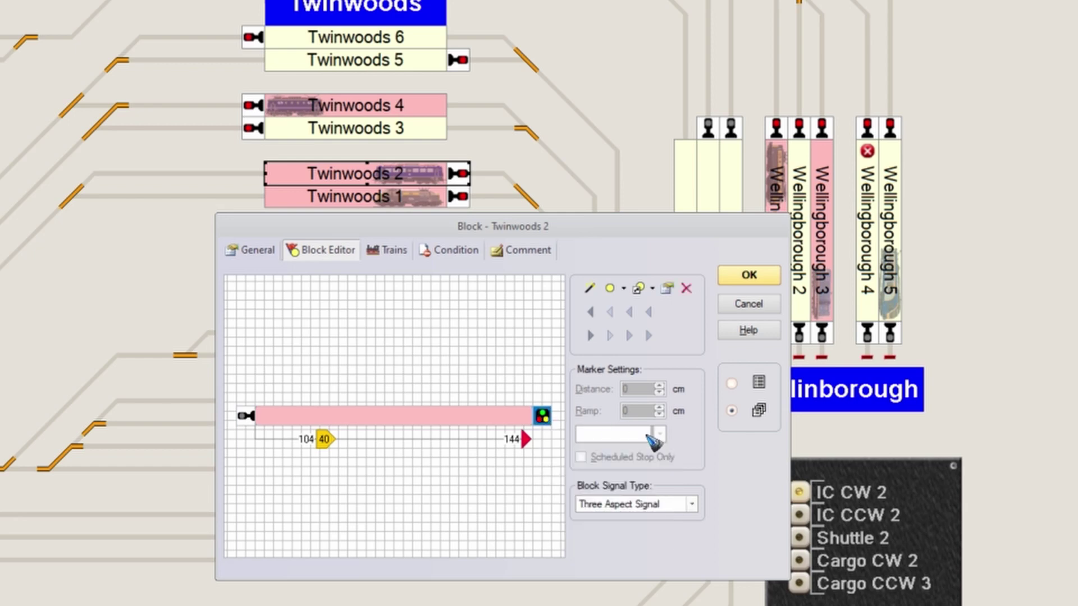
{"action": "left_click", "coordinate": [676, 505]}
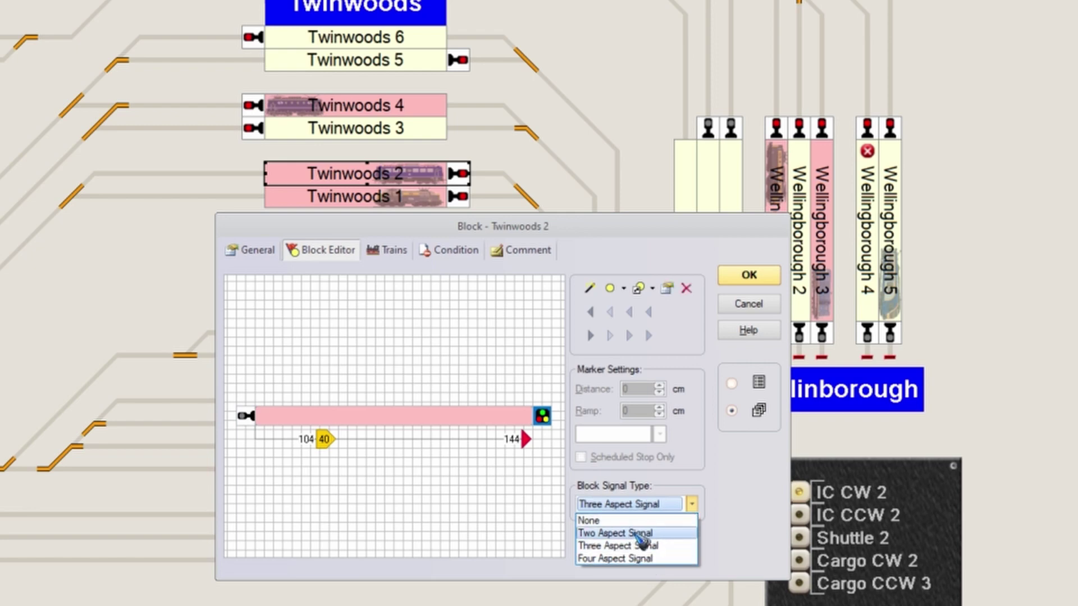
{"action": "left_click", "coordinate": [640, 533]}
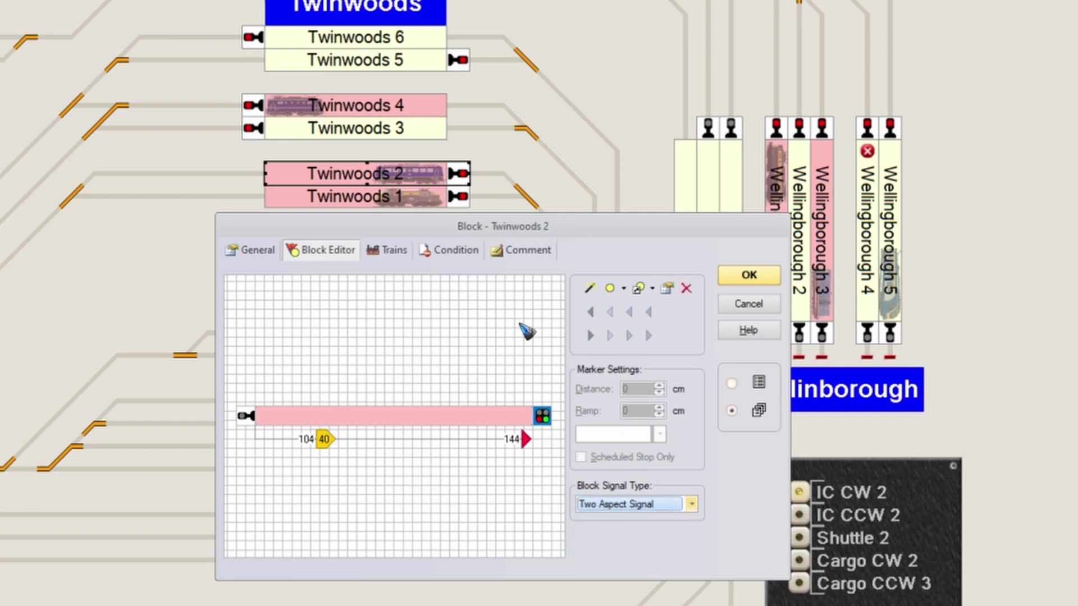
Step: Set the two-aspect signal's connection to LocoNet at address 37
{"action": "double_click", "coordinate": [543, 416]}
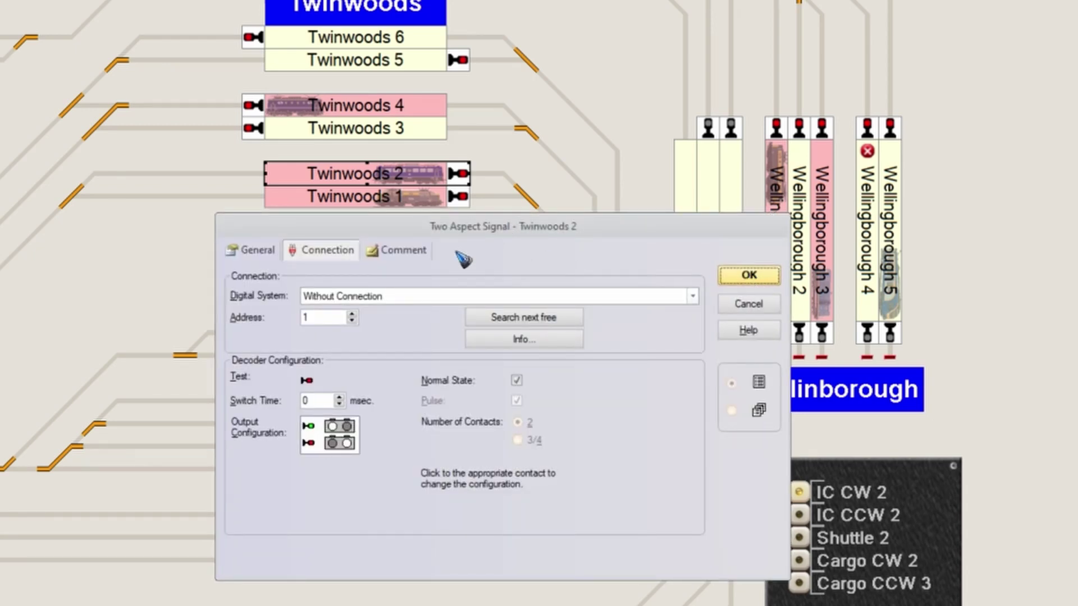
{"action": "left_click", "coordinate": [259, 250]}
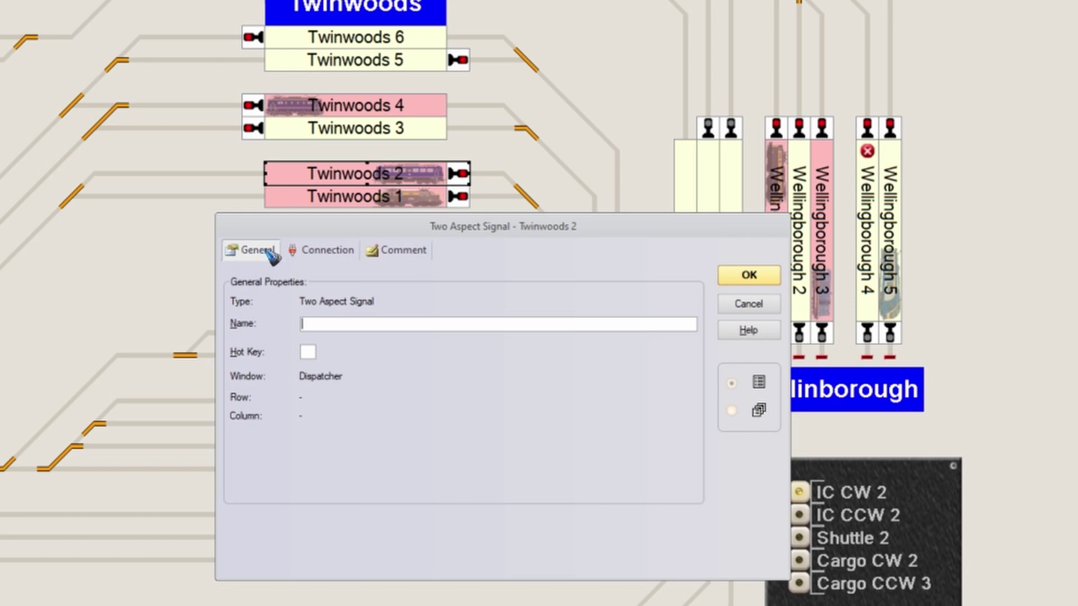
{"action": "left_click", "coordinate": [329, 254]}
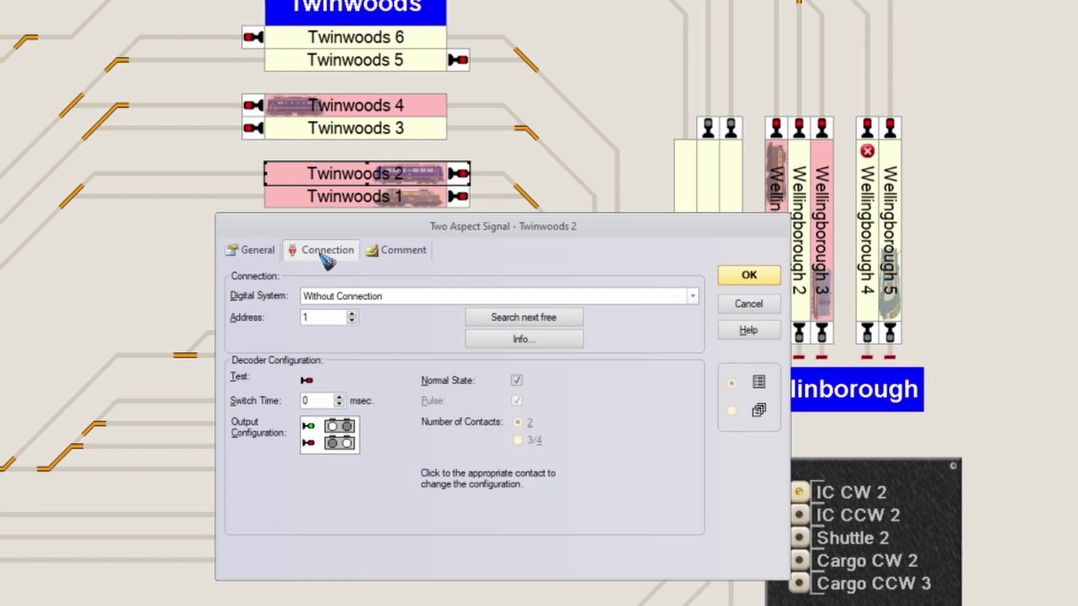
{"action": "left_click", "coordinate": [382, 301]}
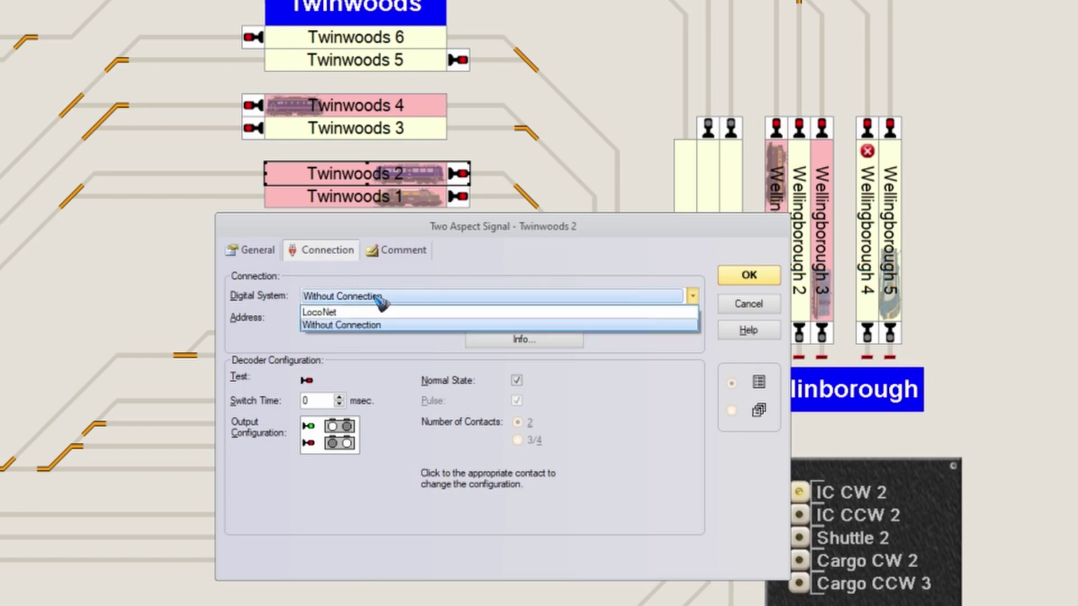
{"action": "left_click", "coordinate": [375, 307]}
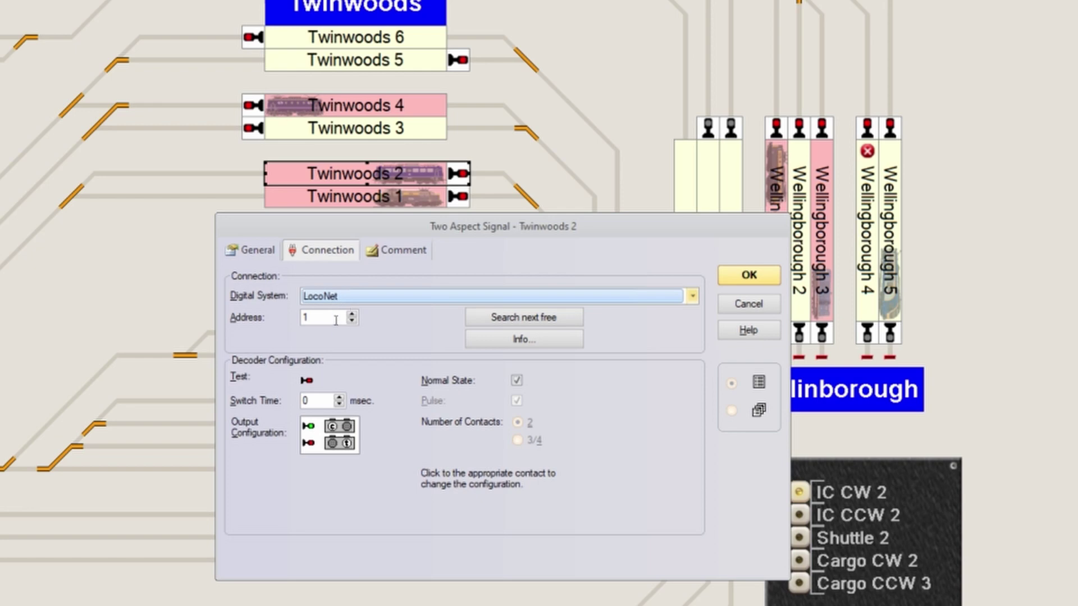
{"action": "key", "text": "Tab"}
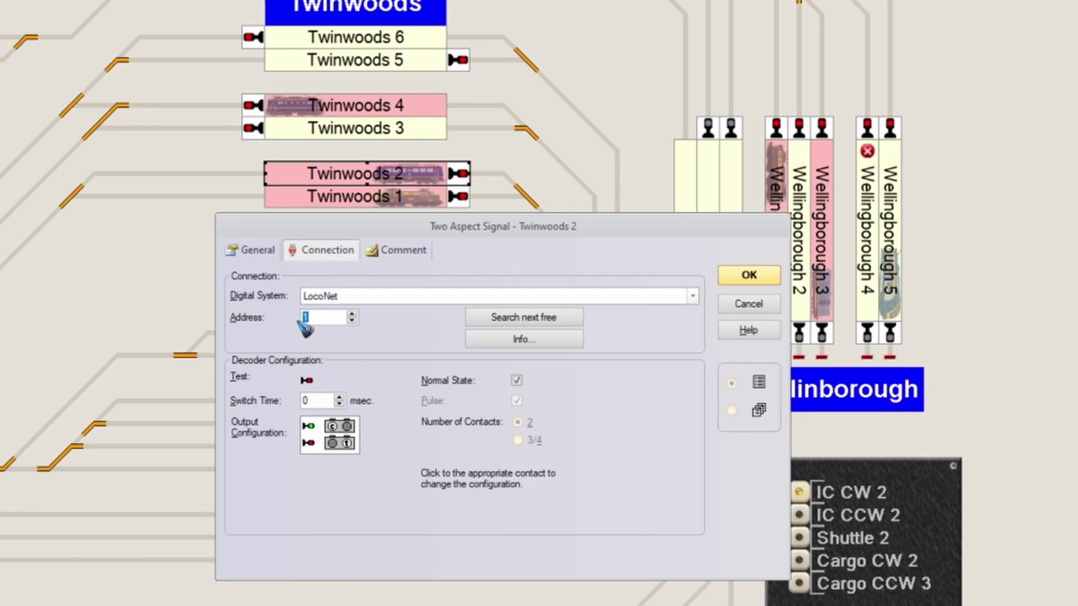
{"action": "type", "text": "37"}
Step: Test the signal by switching it to green and back to red, then confirm with OK
{"action": "left_click", "coordinate": [317, 377]}
{"action": "left_click", "coordinate": [318, 377]}
{"action": "left_click", "coordinate": [755, 278]}
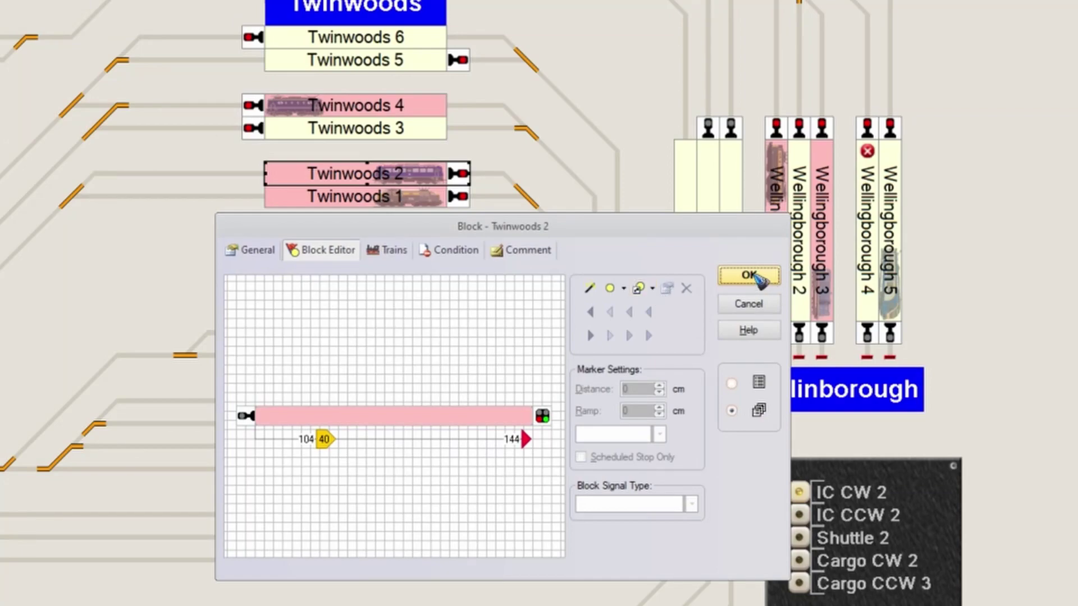
Step: Confirm and close the Block - Twinwoods 2 dialog with OK
{"action": "left_click", "coordinate": [752, 277]}
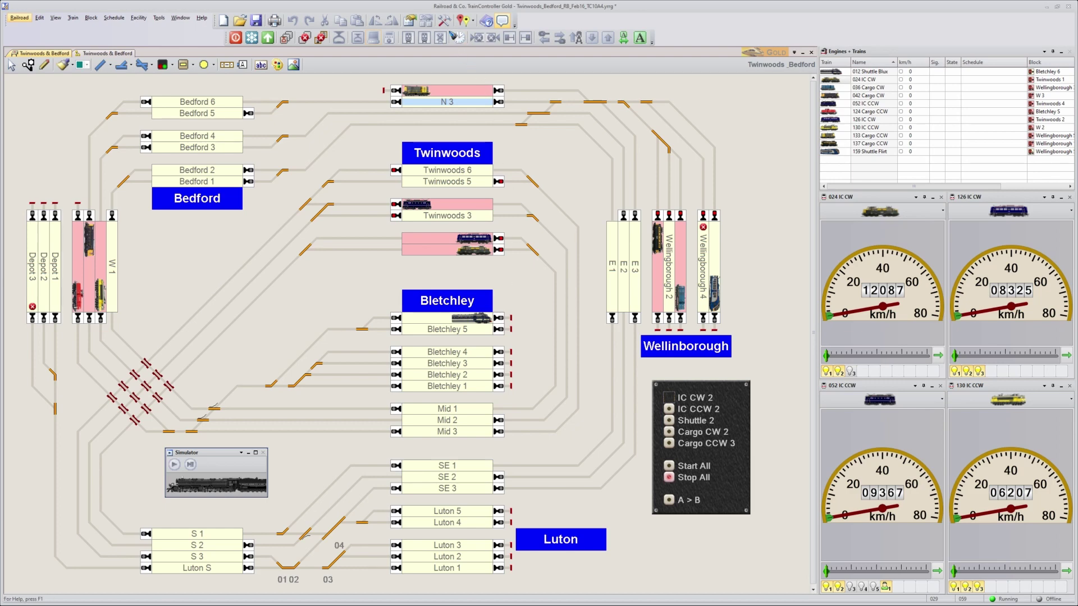
Step: In edit mode, insert a Three Aspect Signal just right of the Twinwoods 2 block signal
{"action": "left_click", "coordinate": [444, 20]}
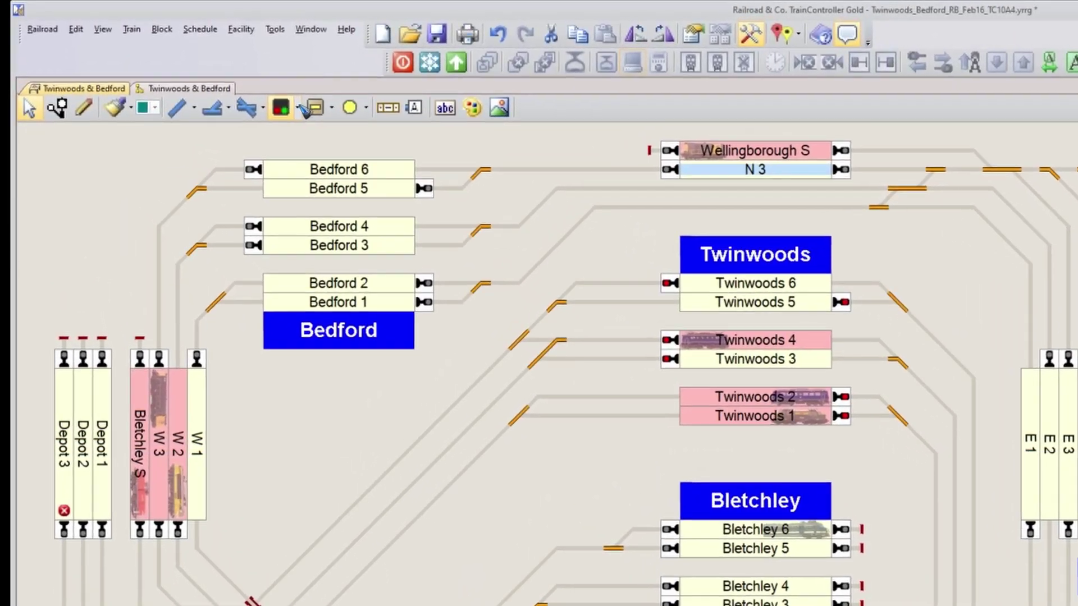
{"action": "left_click", "coordinate": [203, 76]}
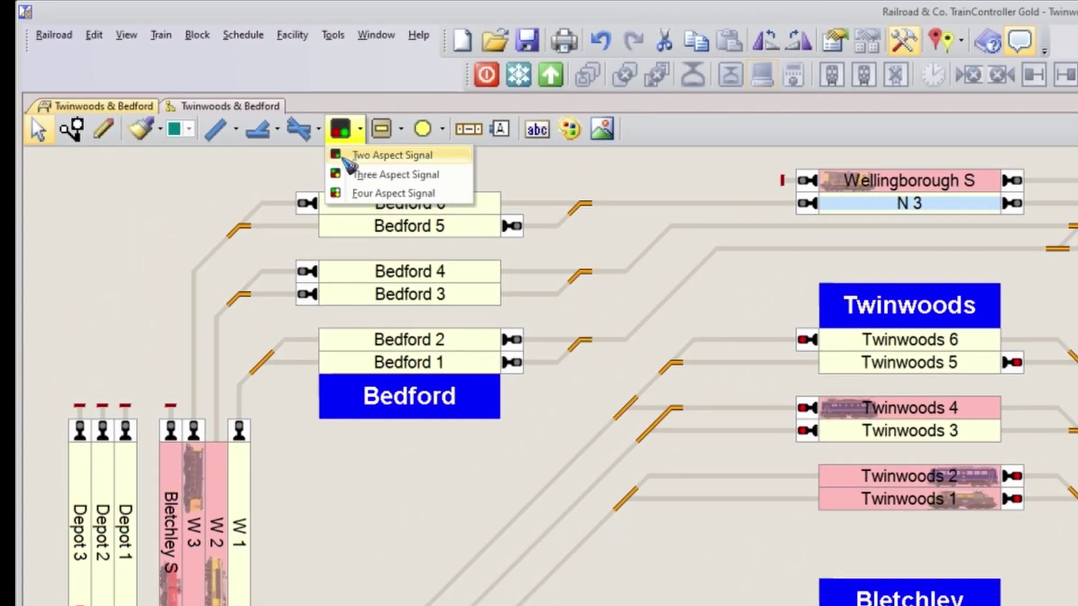
{"action": "left_click", "coordinate": [382, 175]}
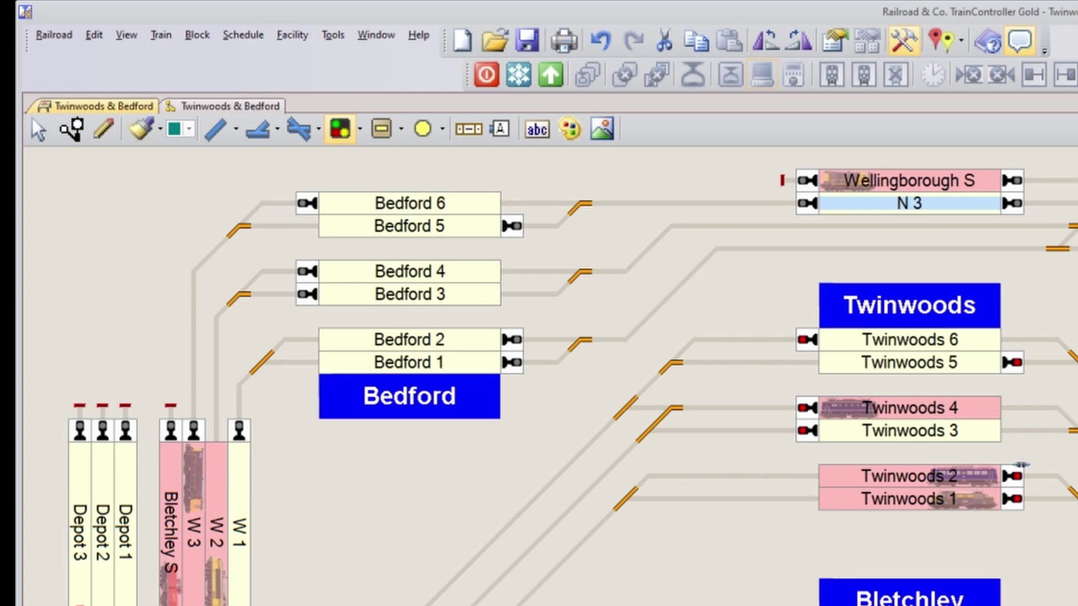
{"action": "left_click", "coordinate": [1036, 477]}
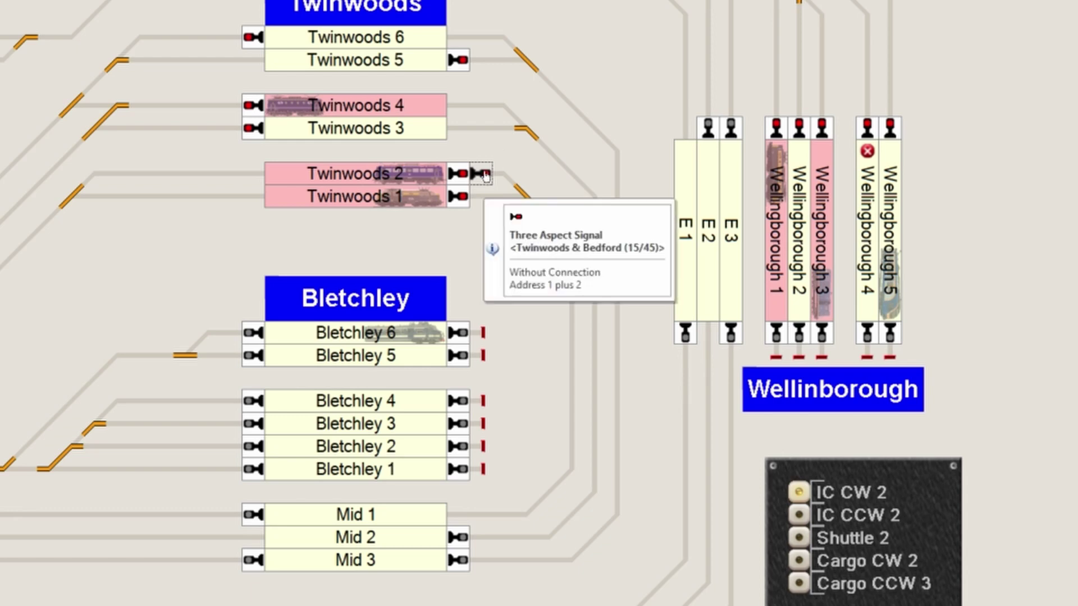
Step: Connect the new three-aspect signal to LocoNet at address 36, second address 37
{"action": "double_click", "coordinate": [485, 175]}
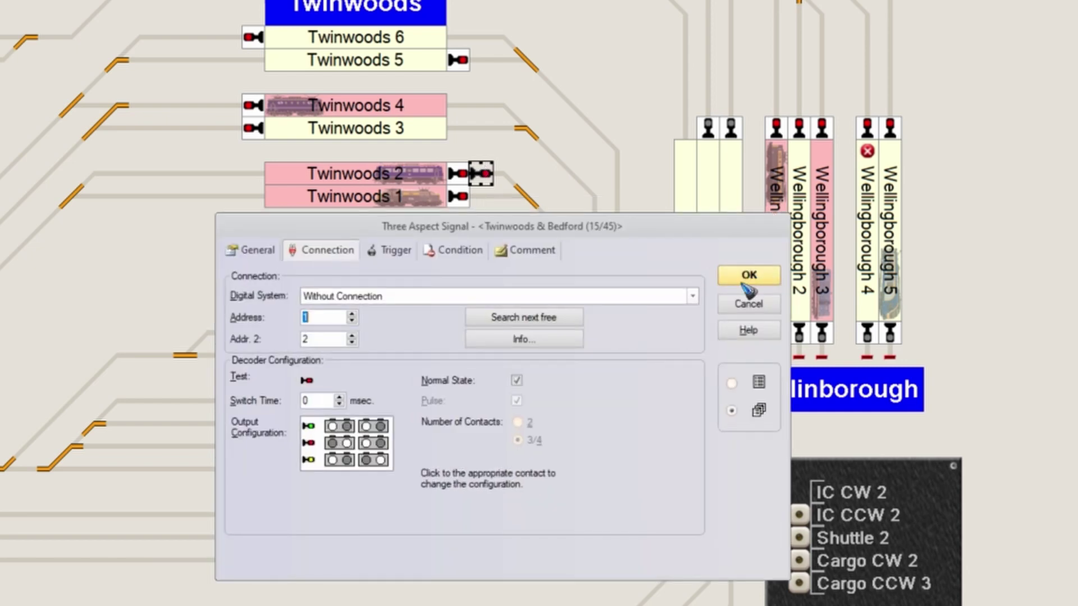
{"action": "left_click", "coordinate": [346, 297]}
{"action": "left_click", "coordinate": [344, 313]}
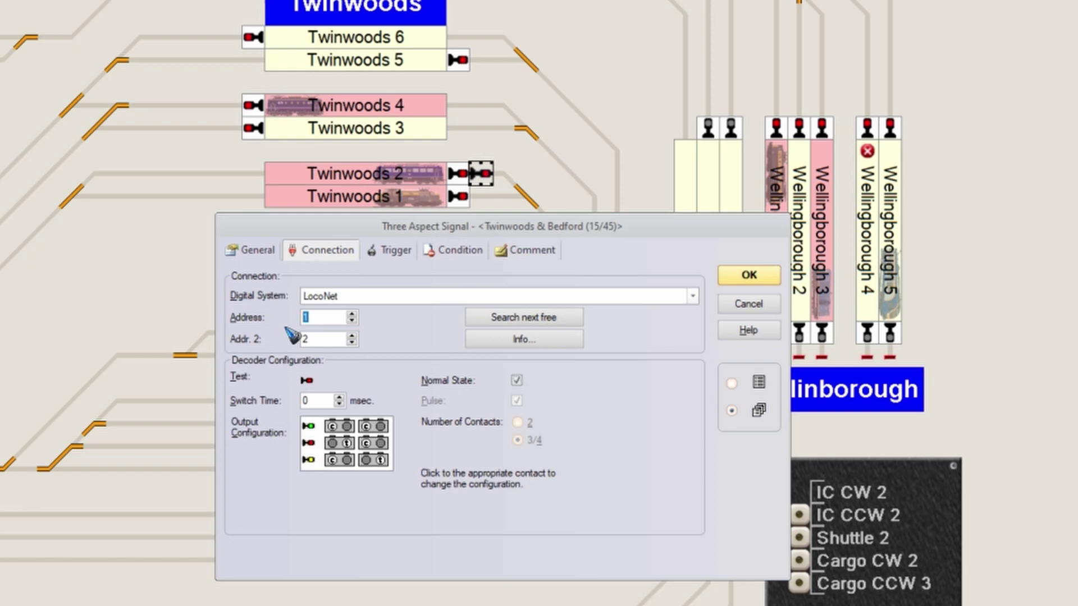
{"action": "type", "text": "7"}
{"action": "key", "text": "shift+Tab"}
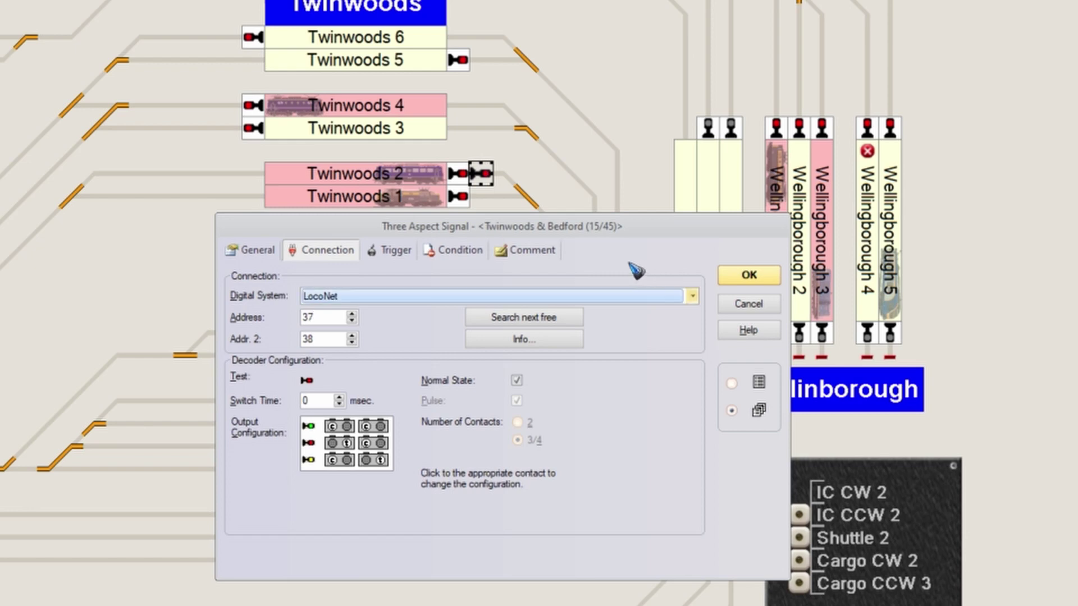
Step: Test the signal's aspects, return it to red, and adjust the Output Configuration contacts
{"action": "left_click", "coordinate": [317, 379]}
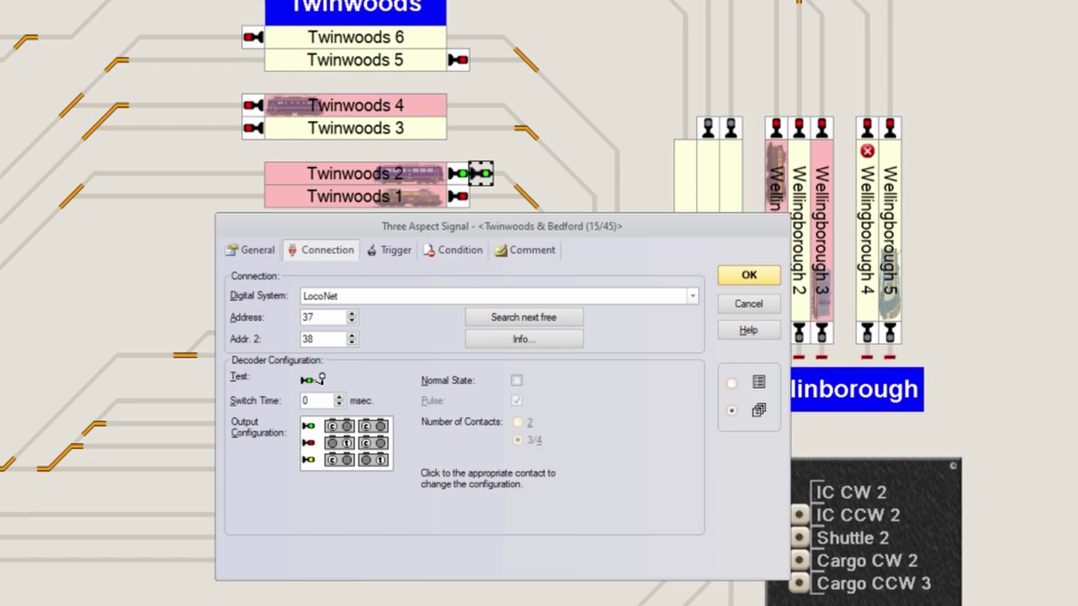
{"action": "left_click", "coordinate": [319, 379]}
{"action": "left_click", "coordinate": [340, 443]}
{"action": "left_click", "coordinate": [346, 461]}
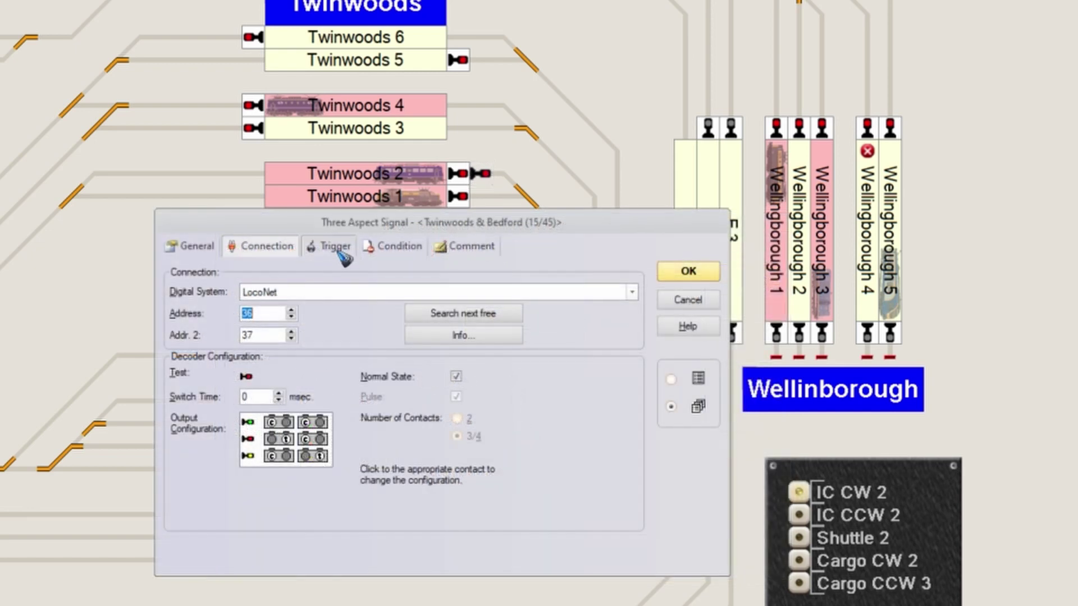
Step: On the signal's Trigger tab, set the Affected State to stop/red
{"action": "left_click", "coordinate": [335, 247]}
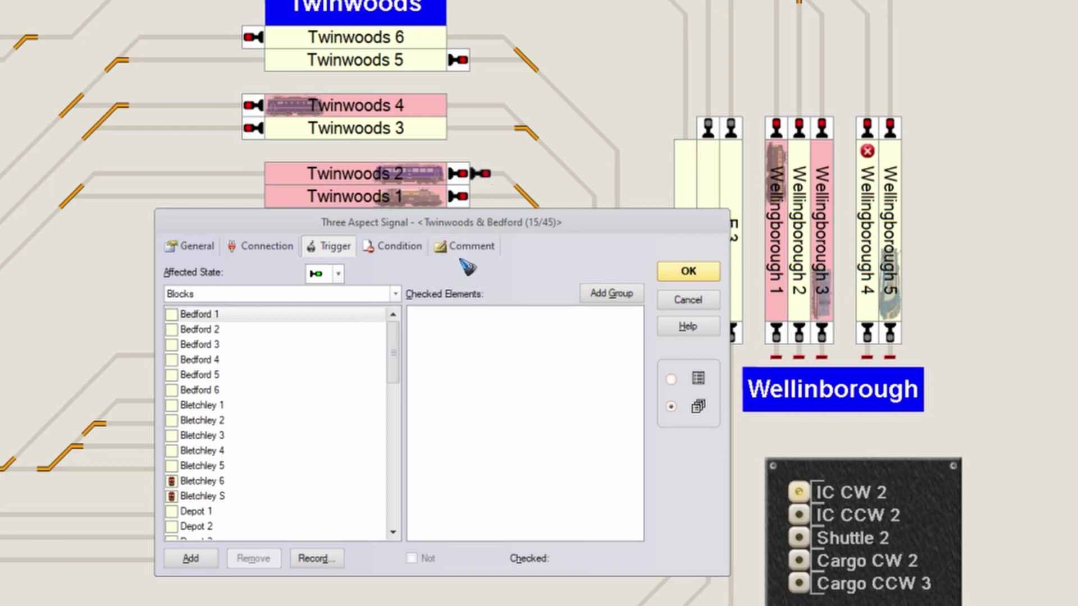
{"action": "left_click", "coordinate": [316, 273]}
{"action": "left_click", "coordinate": [338, 275]}
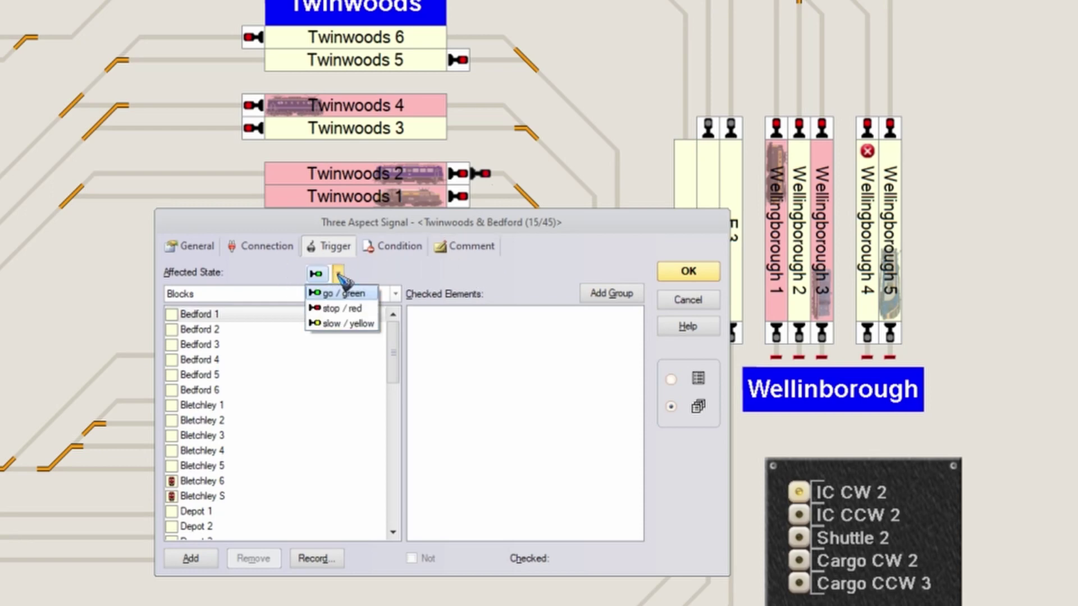
{"action": "left_click", "coordinate": [338, 308]}
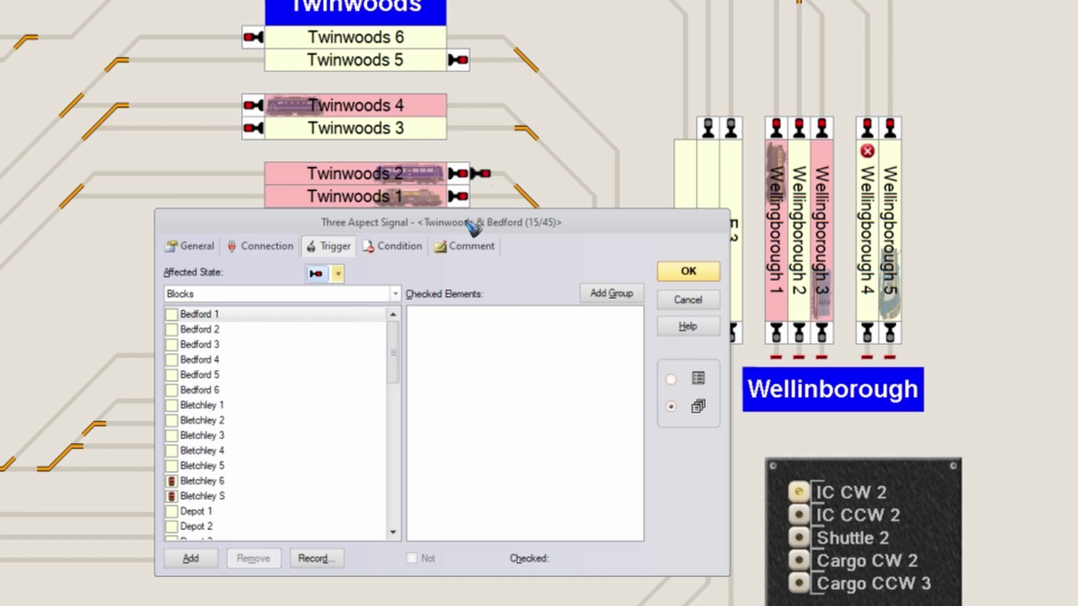
Step: Add block Mid 1 to Checked Elements with Checked set to 'occupied'
{"action": "left_click_drag", "start_coordinate": [467, 222], "coordinate": [471, 136]}
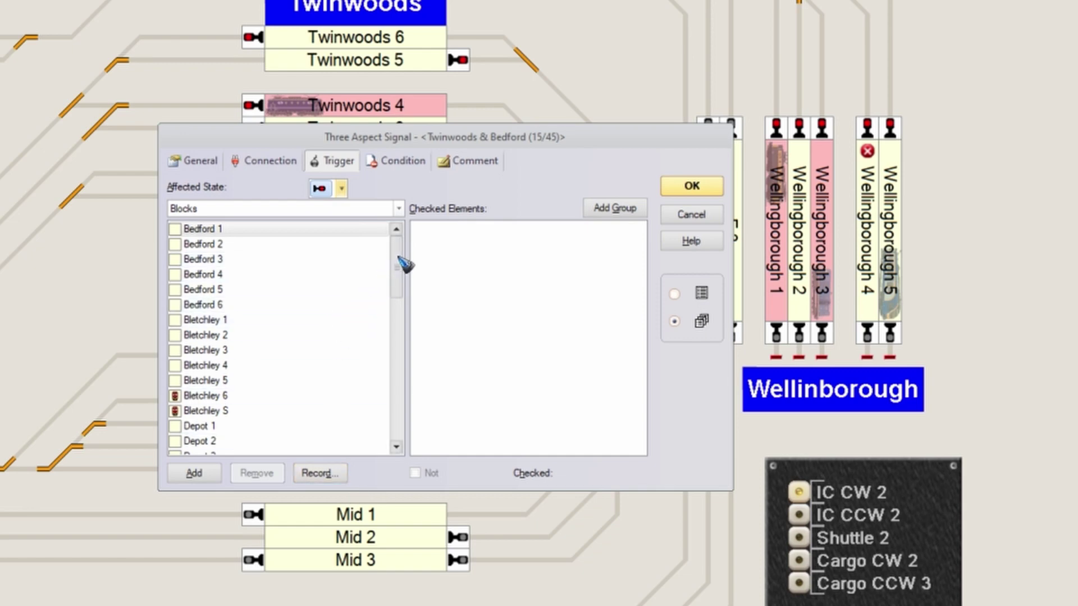
{"action": "left_click", "coordinate": [281, 212]}
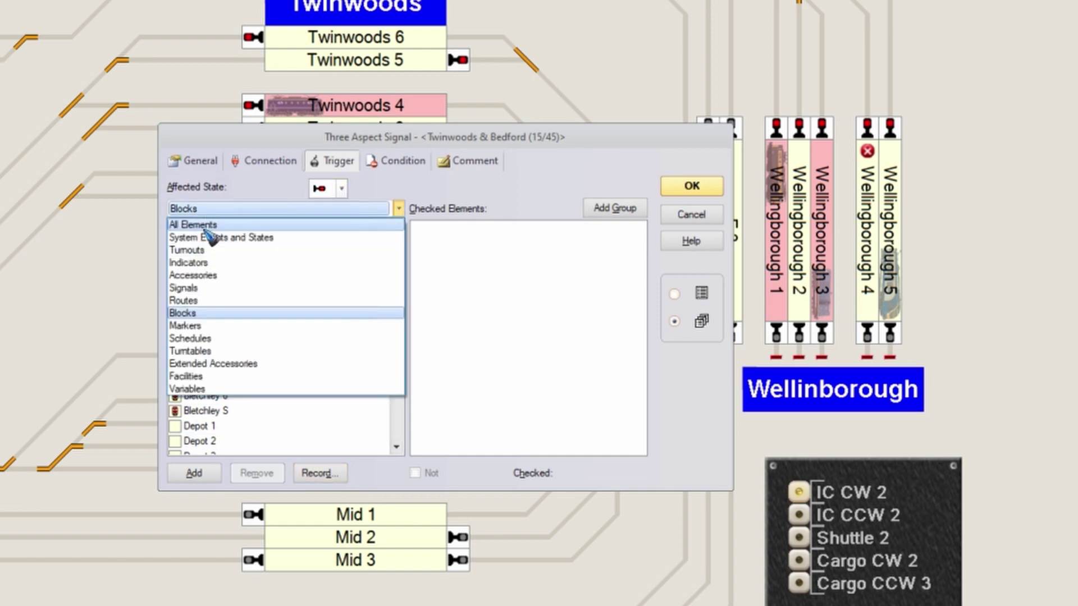
{"action": "left_click", "coordinate": [198, 314]}
{"action": "scroll", "coordinate": [400, 285], "scroll_direction": "down", "scroll_amount": 1}
{"action": "left_click_drag", "start_coordinate": [407, 291], "coordinate": [404, 344]}
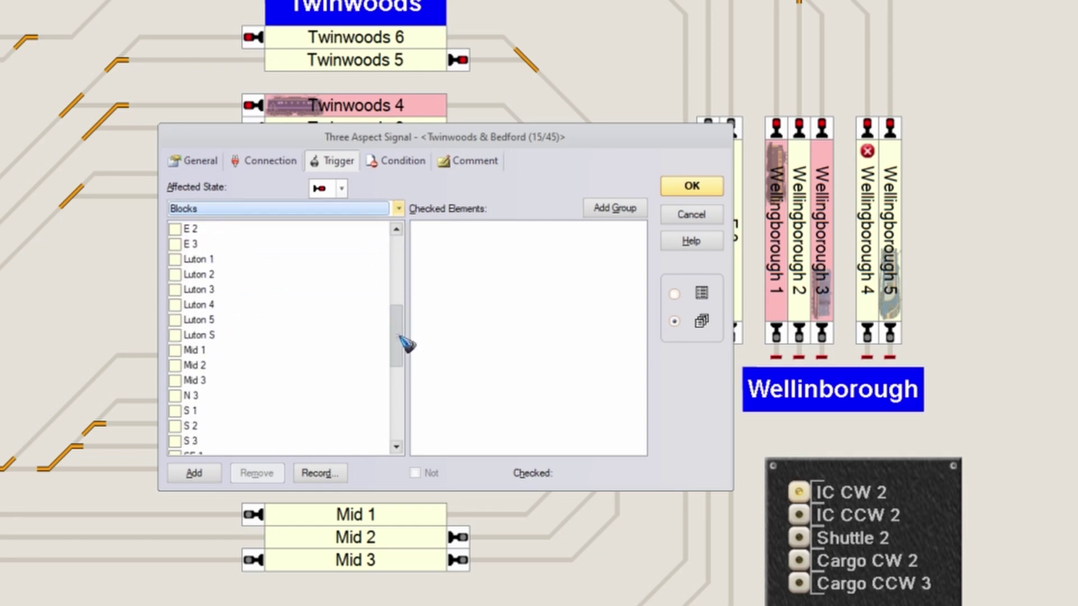
{"action": "left_click", "coordinate": [194, 352]}
{"action": "left_click", "coordinate": [196, 473]}
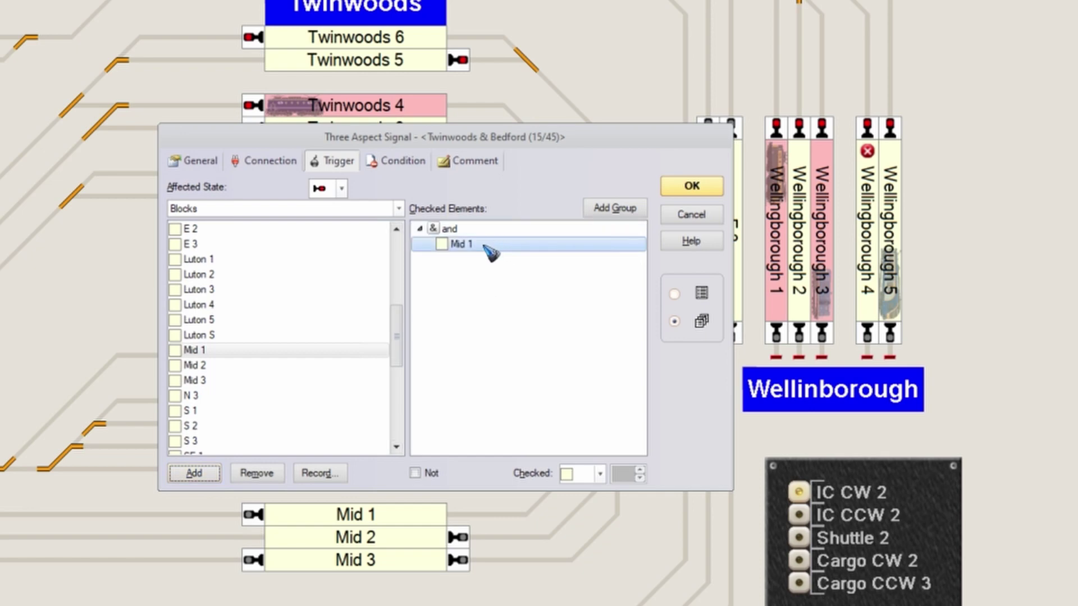
{"action": "left_click", "coordinate": [599, 474]}
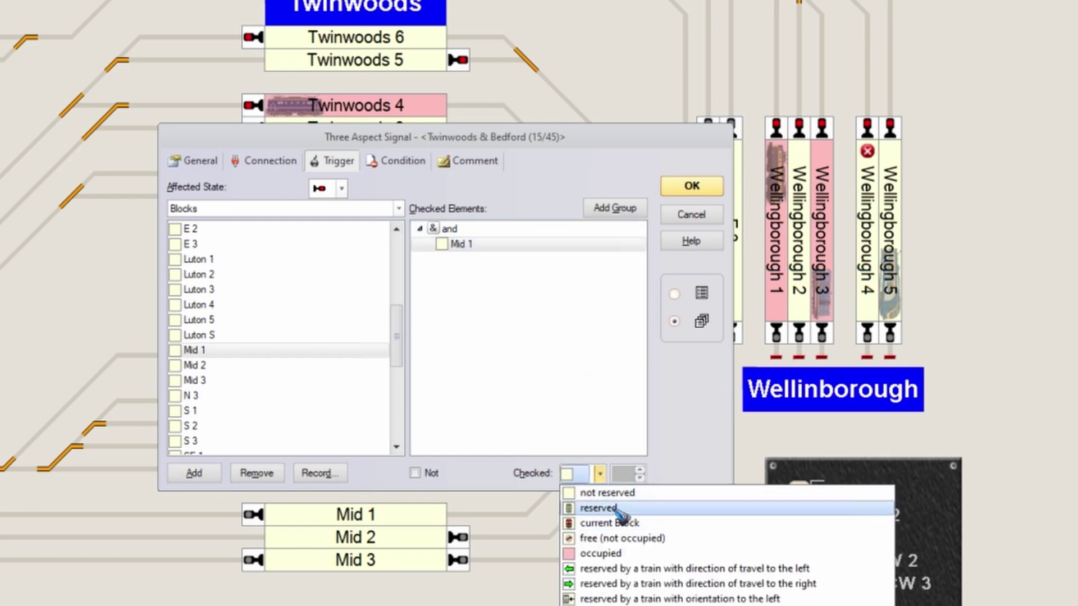
{"action": "left_click", "coordinate": [612, 553]}
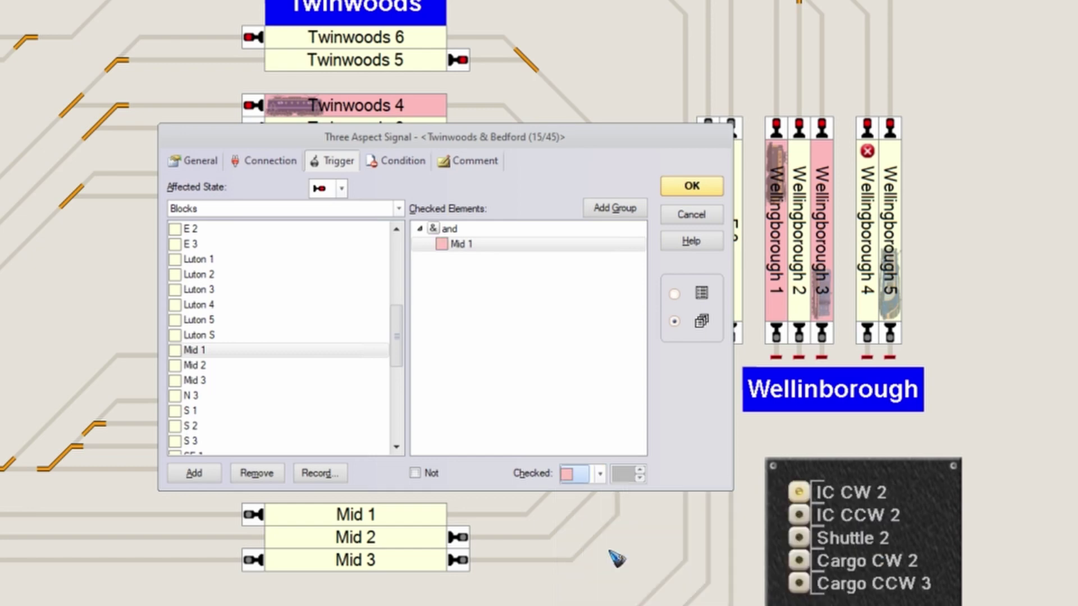
Step: Switch the Affected State to slow/yellow and add Mid 1 checked as 'free (not occupied)'
{"action": "left_click", "coordinate": [344, 193]}
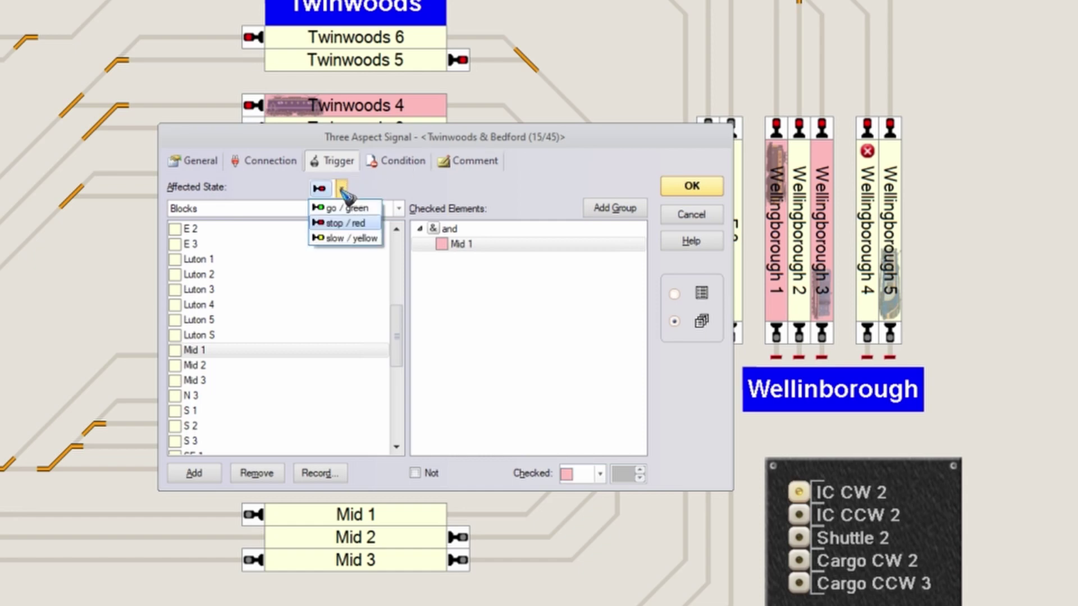
{"action": "left_click", "coordinate": [343, 240]}
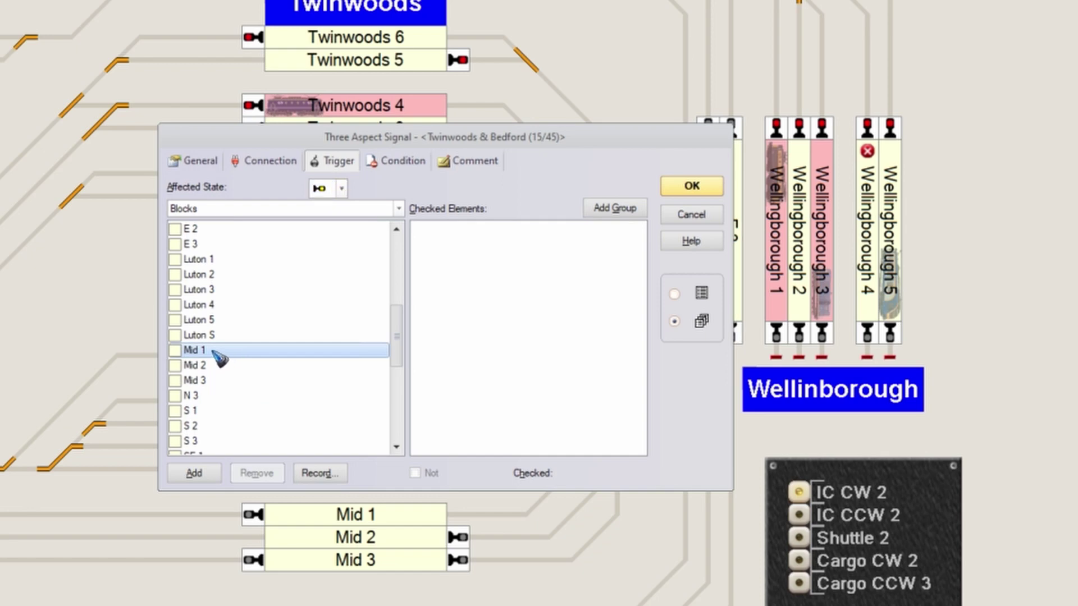
{"action": "left_click", "coordinate": [196, 474]}
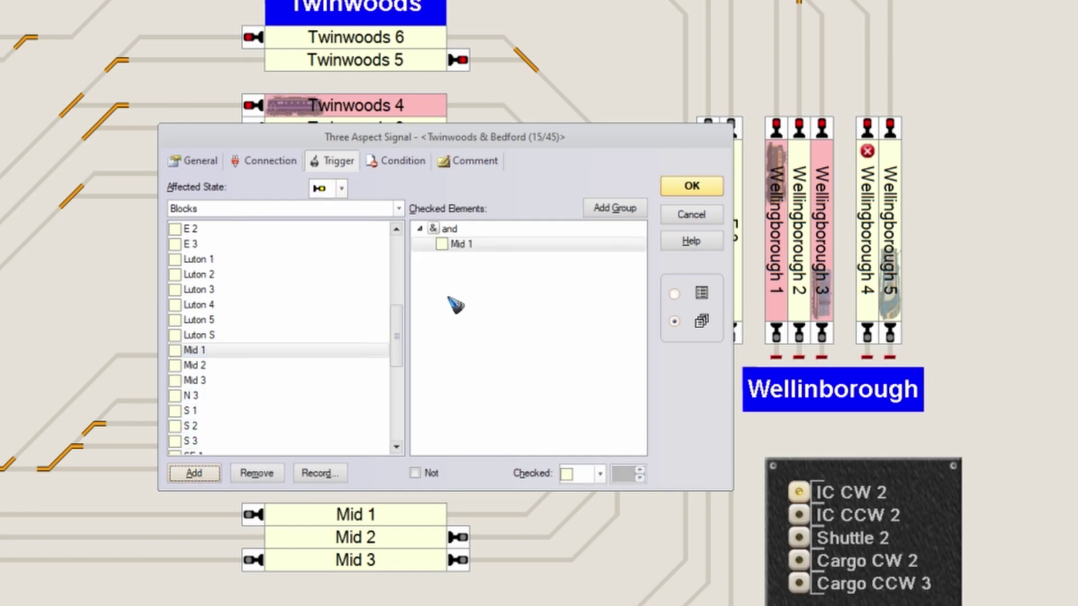
{"action": "left_click", "coordinate": [602, 474]}
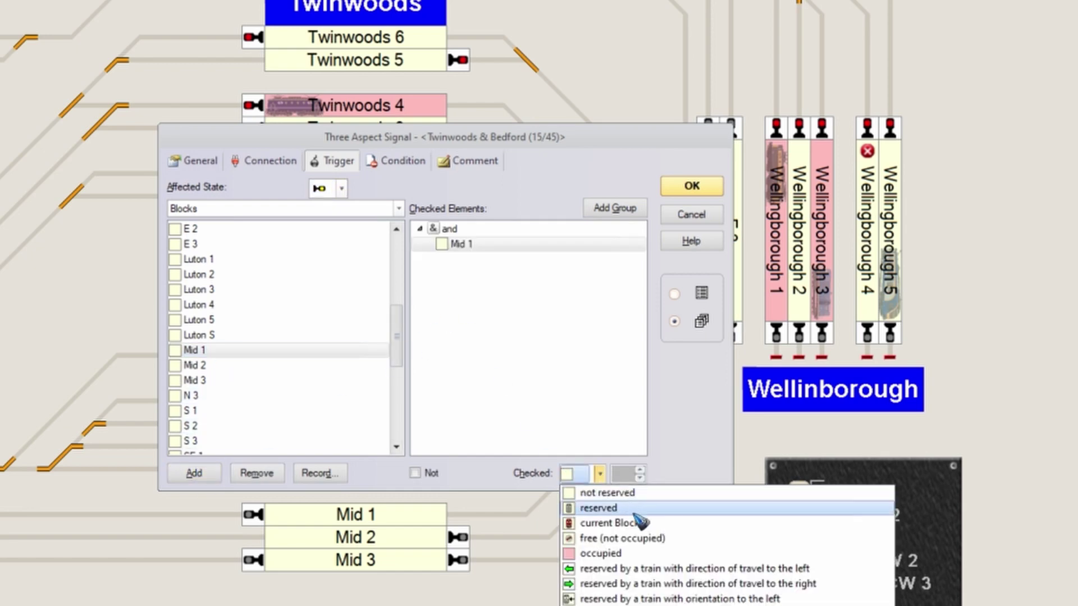
{"action": "left_click", "coordinate": [622, 539]}
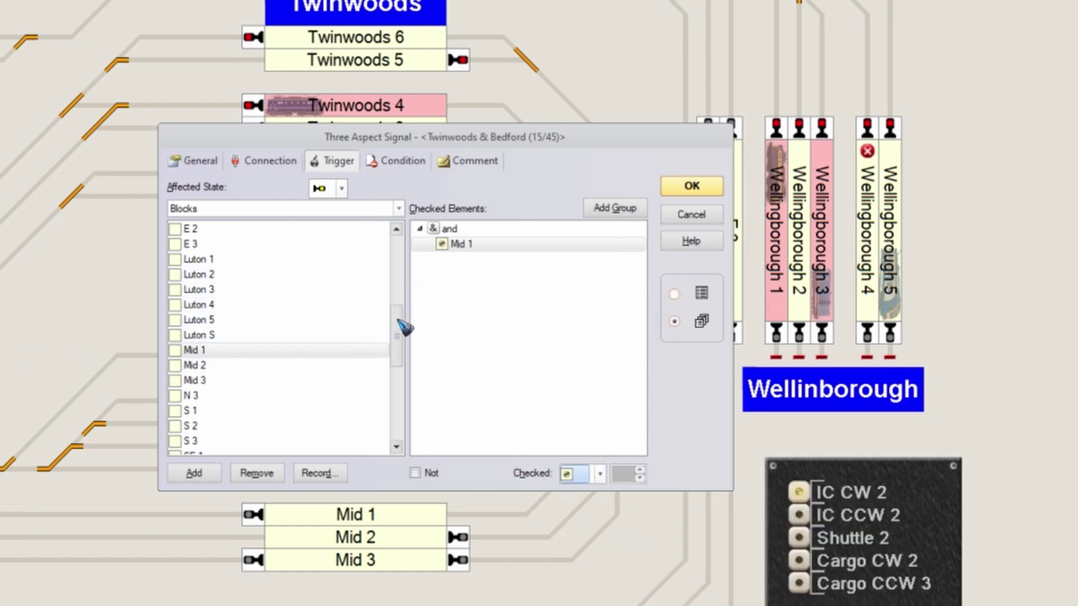
Step: Add block W 1 to the yellow conditions with Checked set to 'occupied'
{"action": "left_click_drag", "start_coordinate": [399, 330], "coordinate": [404, 378]}
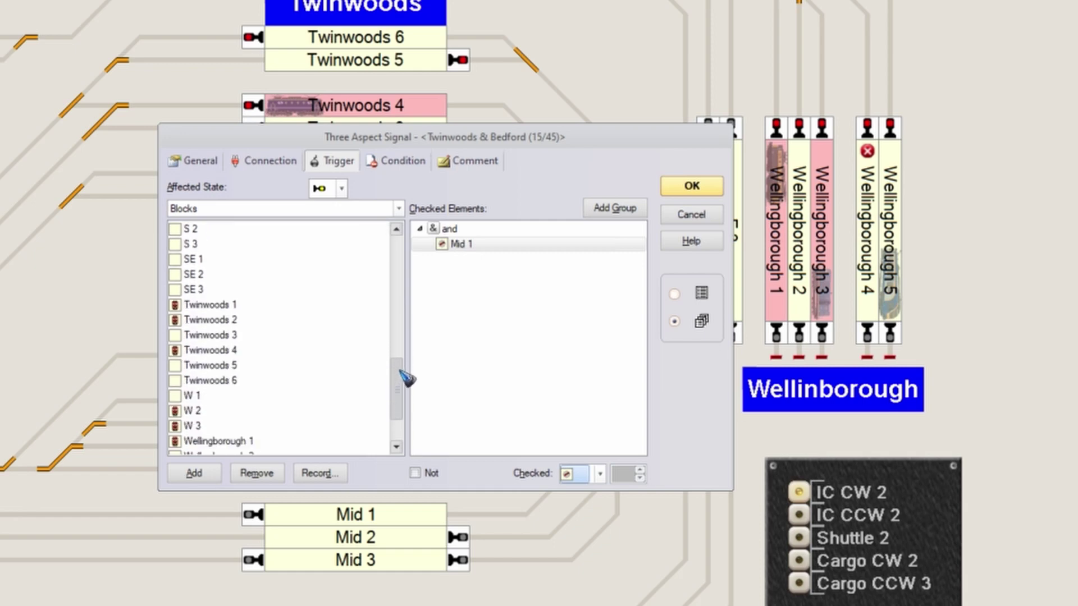
{"action": "left_click", "coordinate": [197, 396]}
{"action": "left_click", "coordinate": [210, 473]}
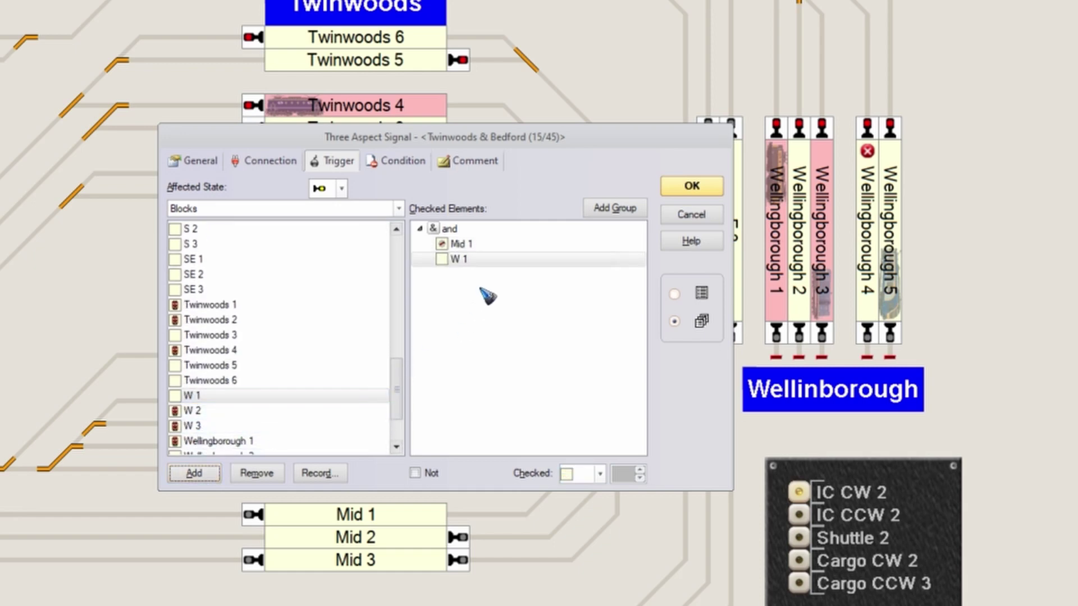
{"action": "left_click", "coordinate": [462, 259]}
{"action": "left_click", "coordinate": [599, 475]}
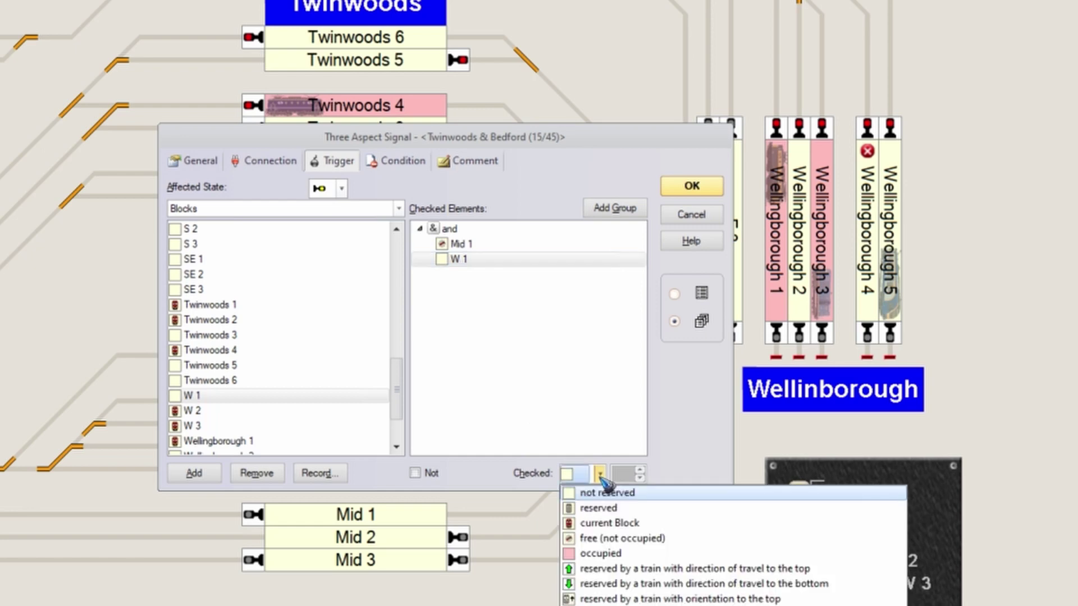
{"action": "left_click", "coordinate": [613, 554]}
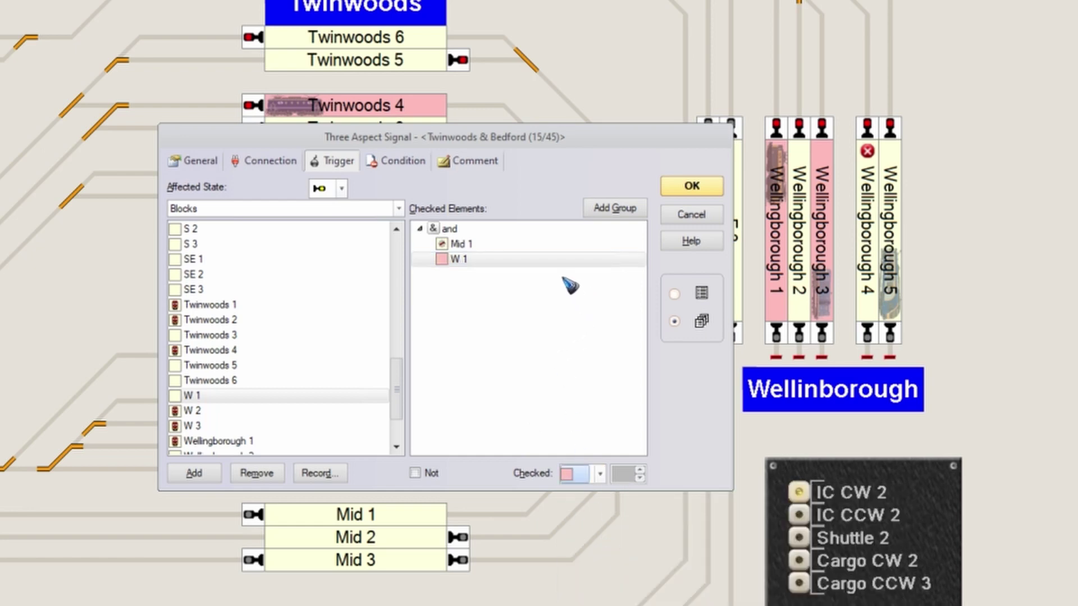
Step: Switch the Affected State to go/green and add W 1 checked as 'free (not occupied)'
{"action": "left_click", "coordinate": [343, 189]}
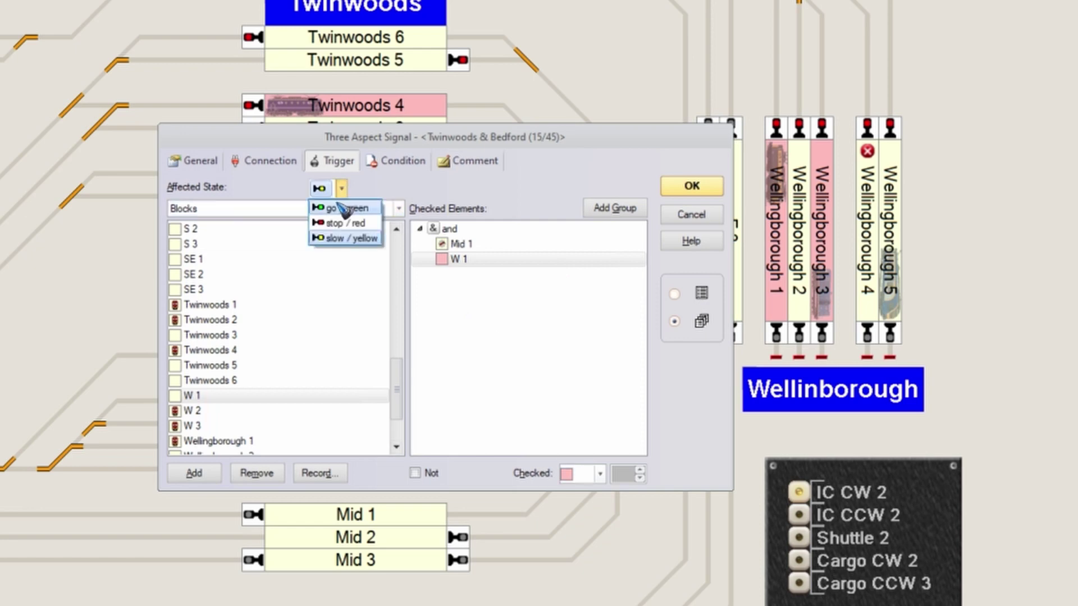
{"action": "left_click", "coordinate": [341, 208]}
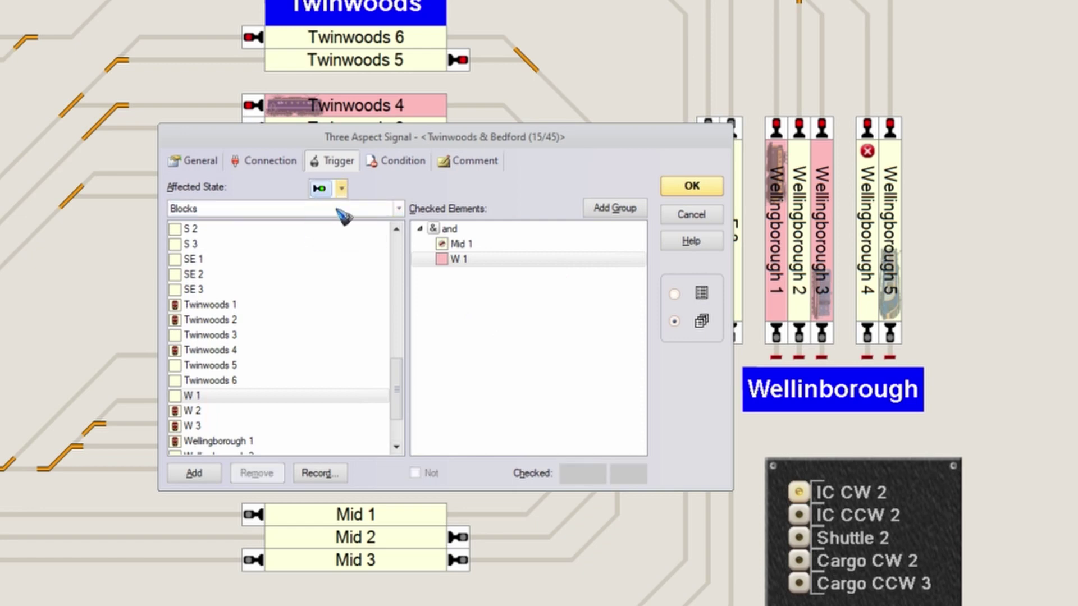
{"action": "left_click", "coordinate": [194, 396]}
{"action": "left_click", "coordinate": [197, 473]}
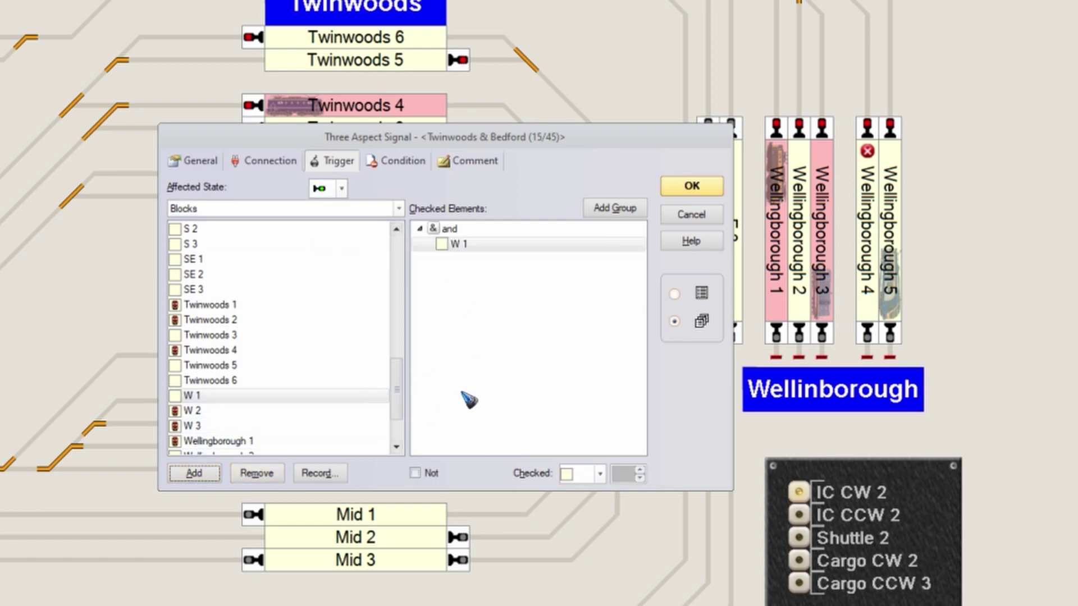
{"action": "left_click", "coordinate": [600, 475]}
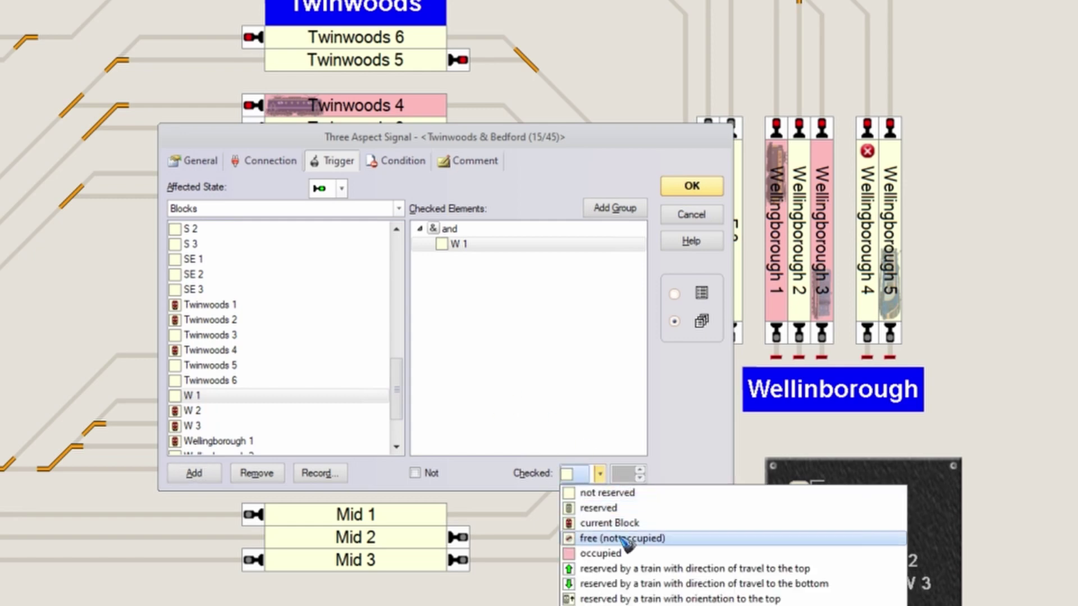
{"action": "left_click", "coordinate": [620, 539]}
Step: Add Mid 1 to the green conditions as 'free (not occupied)' and save with OK
{"action": "left_click_drag", "start_coordinate": [400, 373], "coordinate": [403, 337]}
{"action": "left_click", "coordinate": [201, 305]}
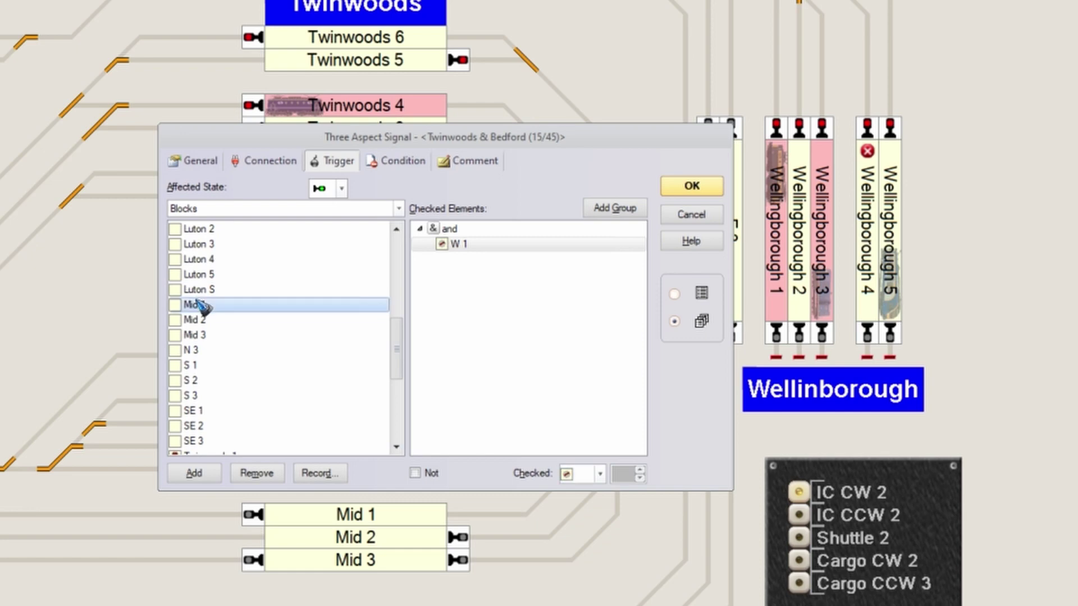
{"action": "left_click", "coordinate": [193, 472]}
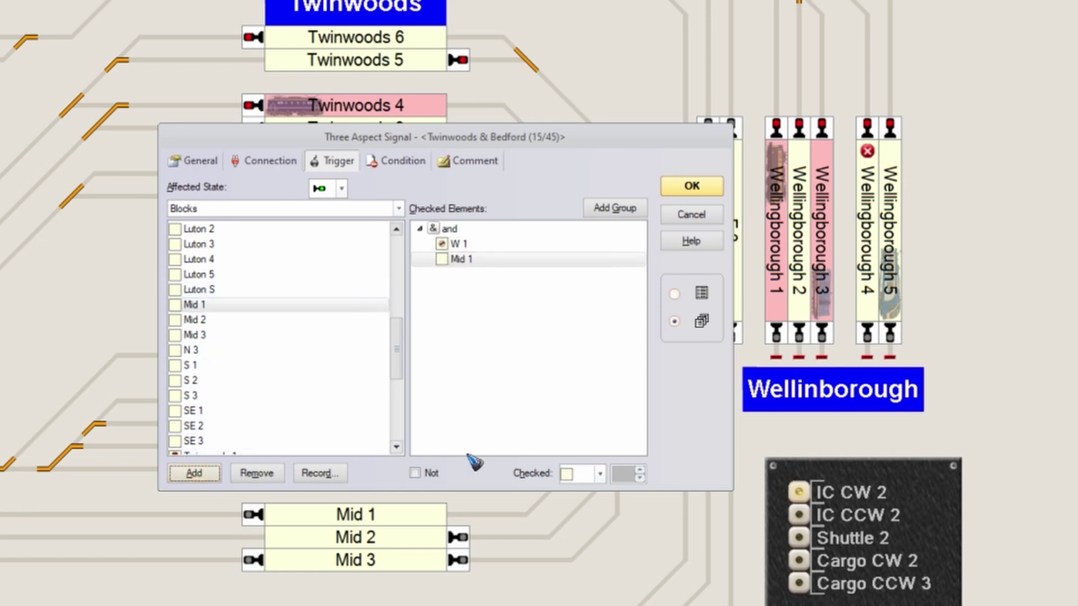
{"action": "left_click", "coordinate": [600, 474]}
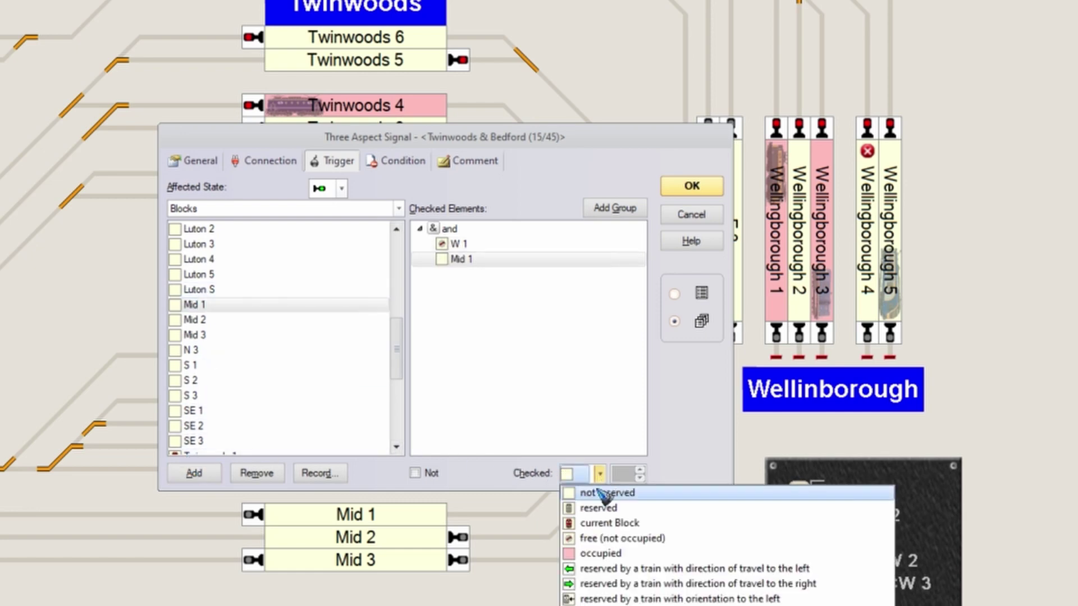
{"action": "left_click", "coordinate": [609, 540]}
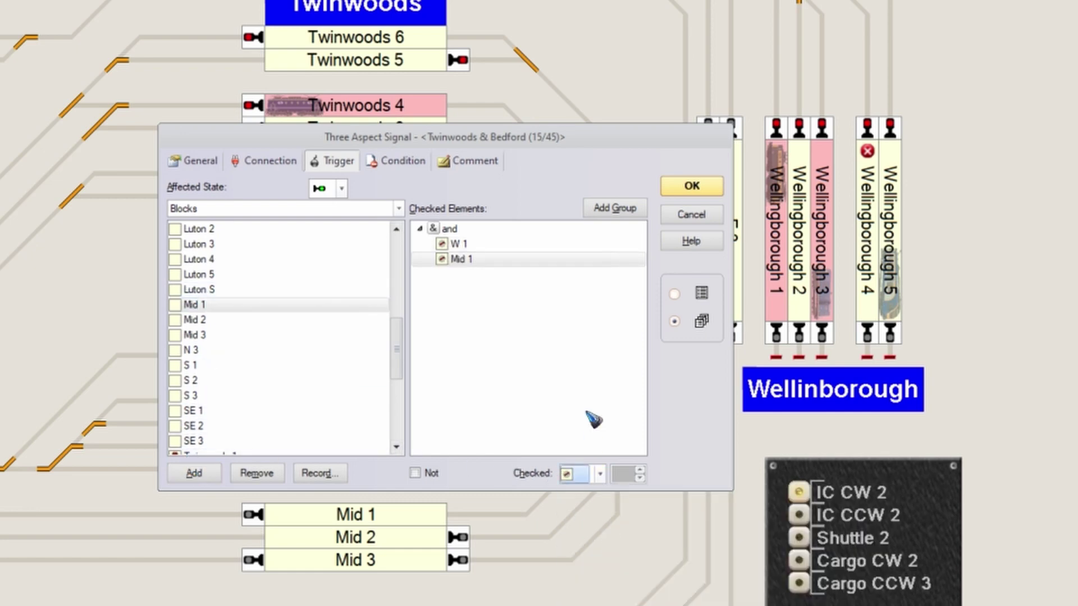
{"action": "left_click", "coordinate": [692, 187]}
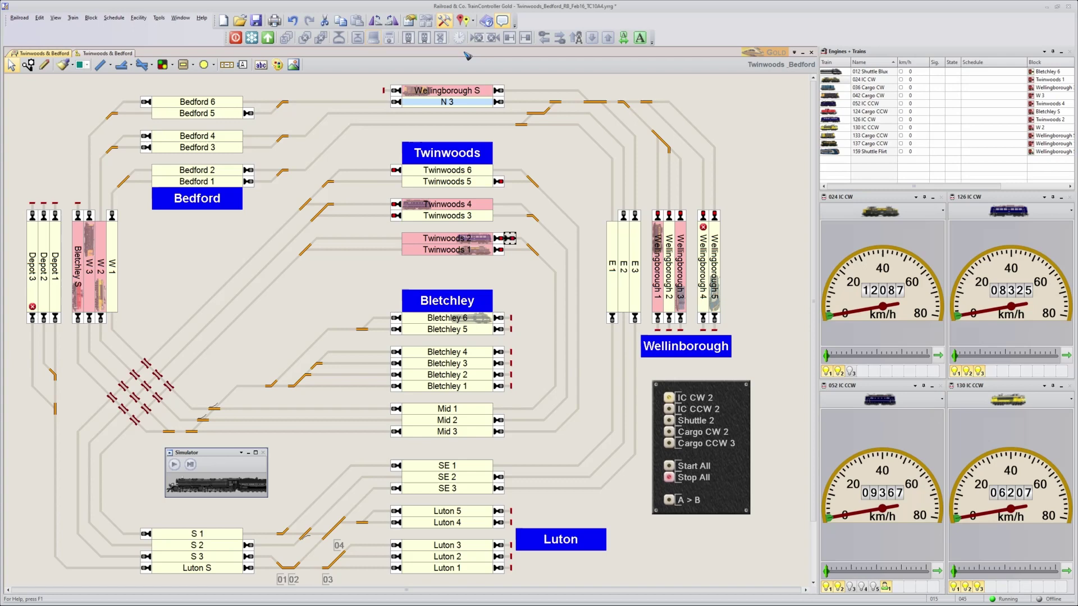
Step: Start operation mode, dismiss Schedule Restart, and open an enlarged Traffic Control window over the layout centre
{"action": "left_click", "coordinate": [444, 20]}
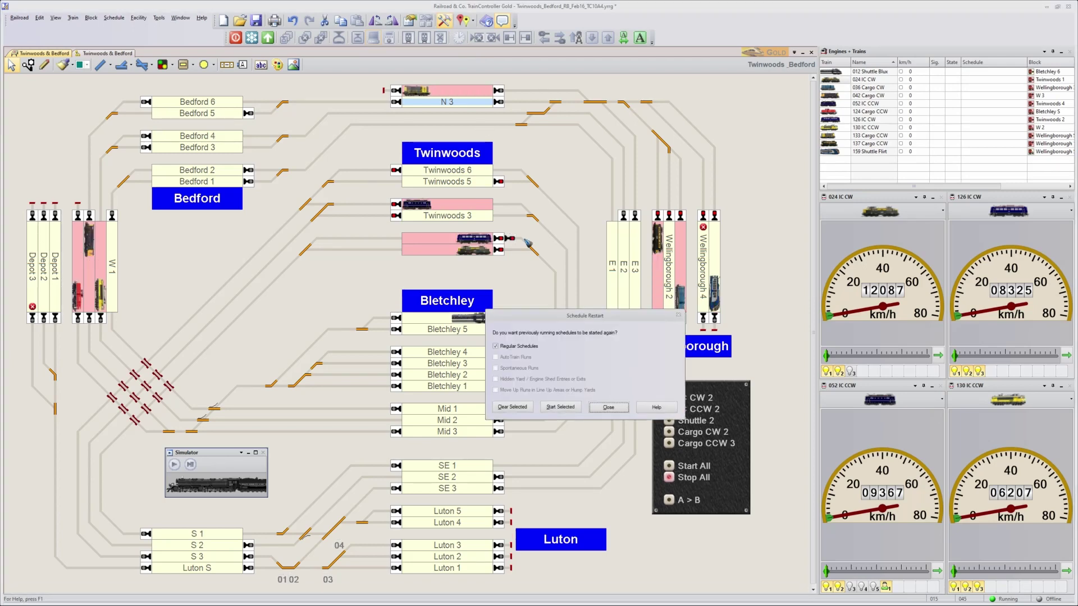
{"action": "left_click", "coordinate": [608, 407]}
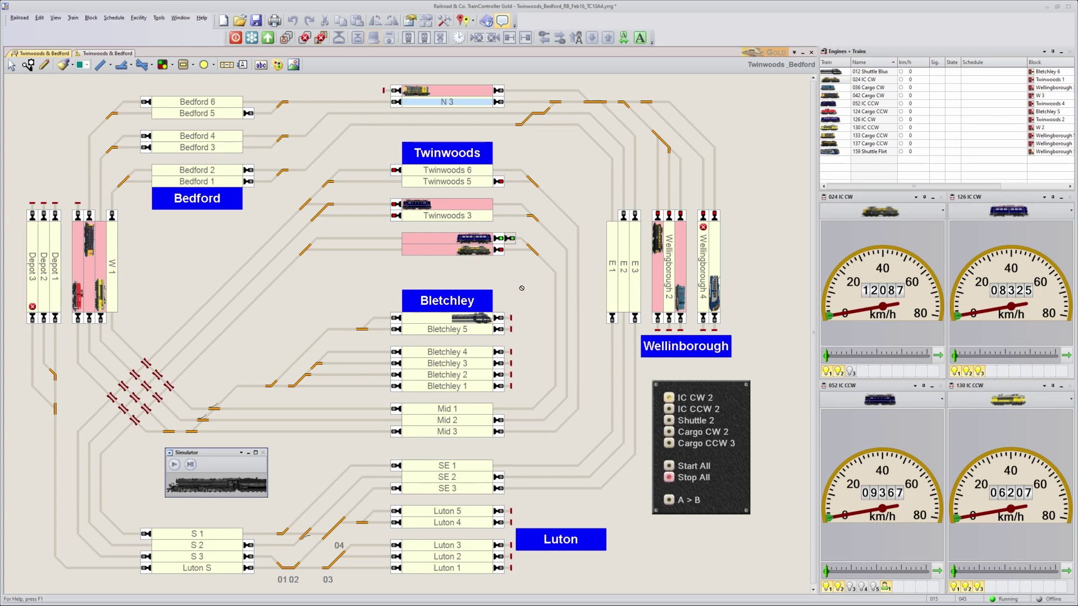
{"action": "left_click", "coordinate": [180, 18]}
{"action": "left_click", "coordinate": [211, 86]}
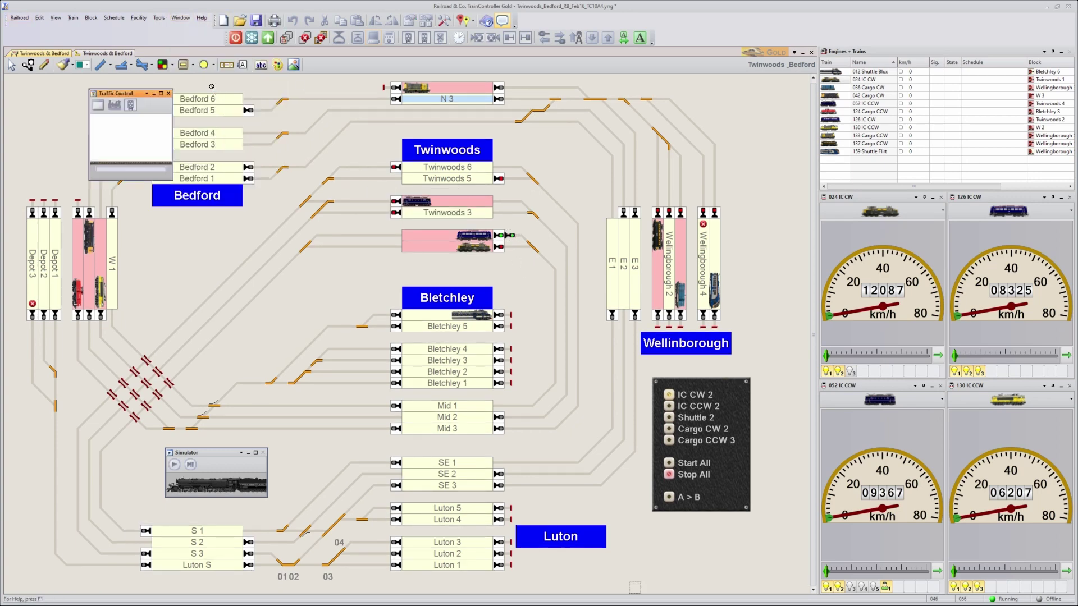
{"action": "left_click_drag", "start_coordinate": [132, 97], "coordinate": [430, 264]}
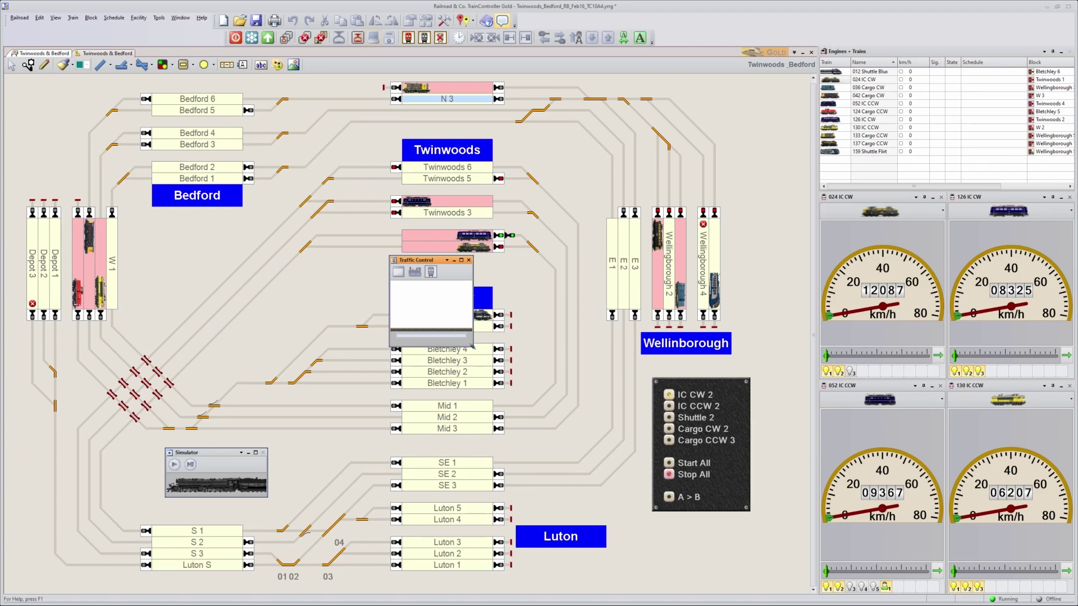
{"action": "left_click_drag", "start_coordinate": [472, 347], "coordinate": [528, 382]}
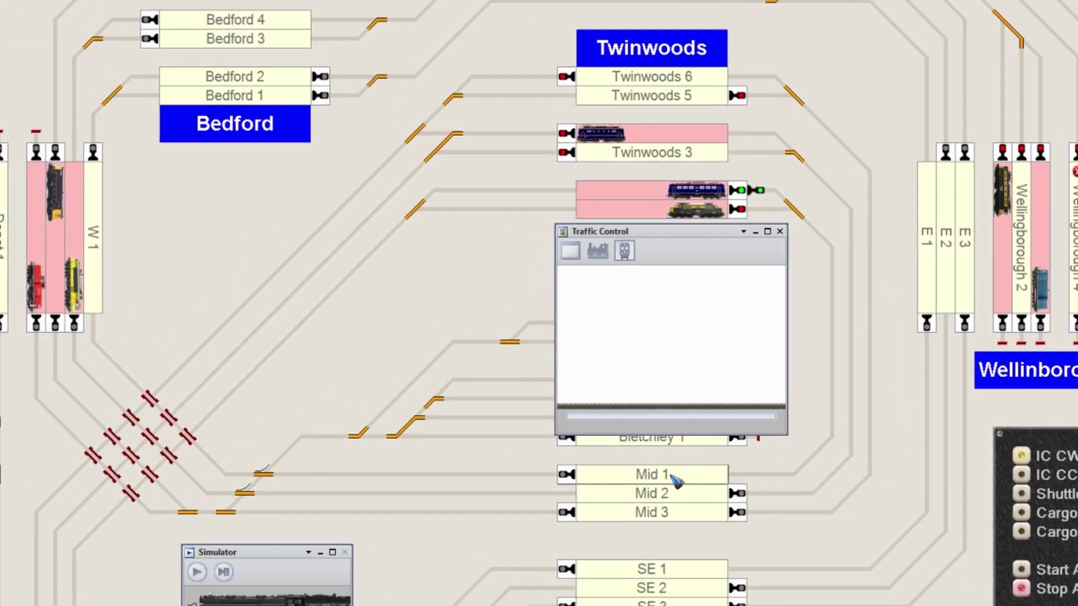
Step: Mark block Mid 1 as occupied in Traffic Control, then bring up block W 1
{"action": "left_click", "coordinate": [461, 409]}
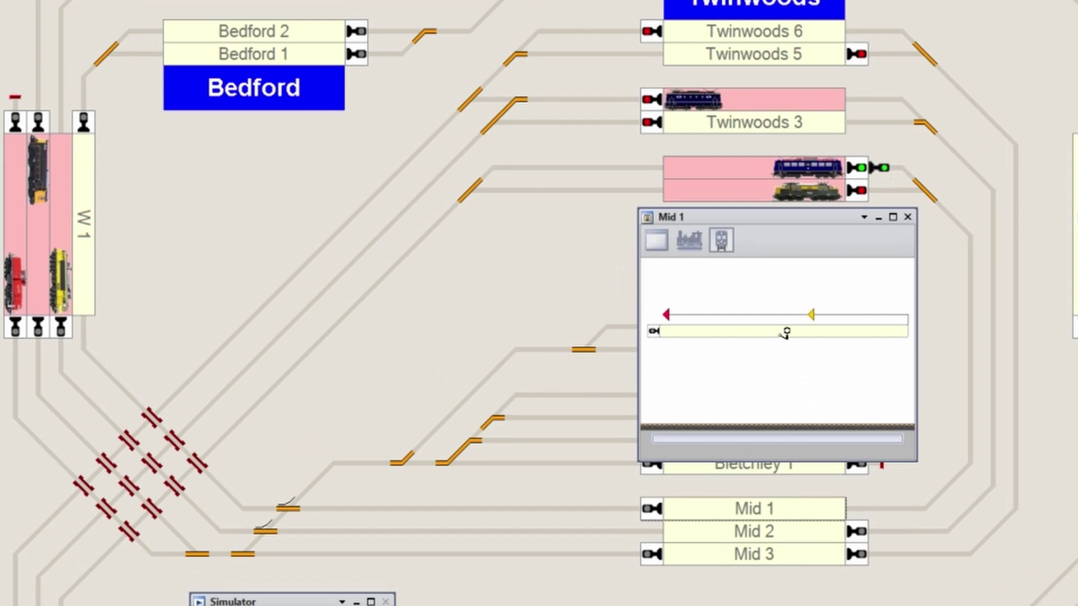
{"action": "left_click_drag", "start_coordinate": [784, 331], "coordinate": [876, 154]}
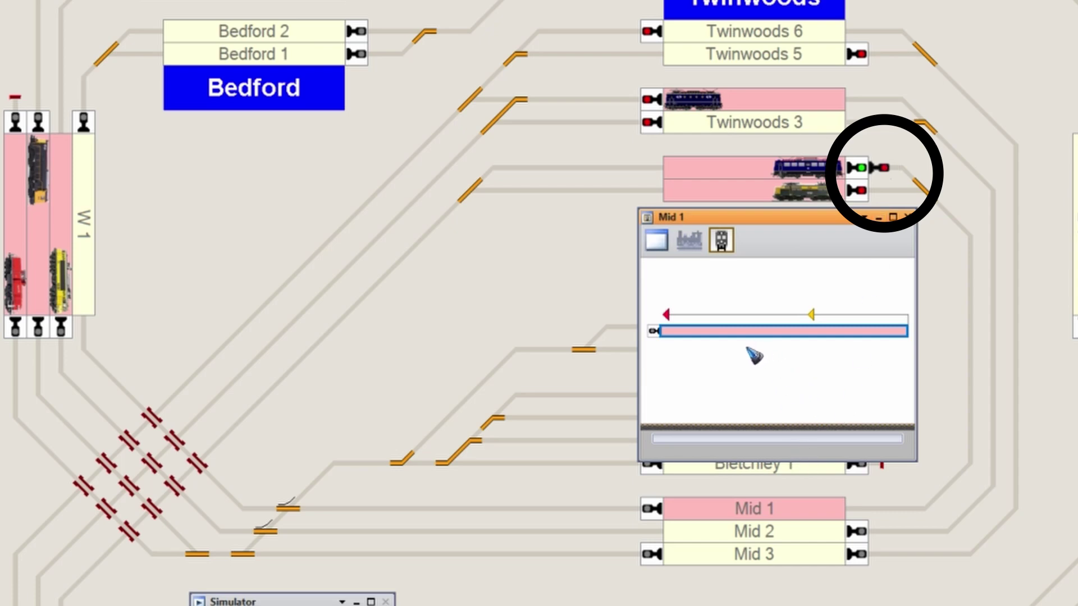
{"action": "left_click", "coordinate": [85, 224]}
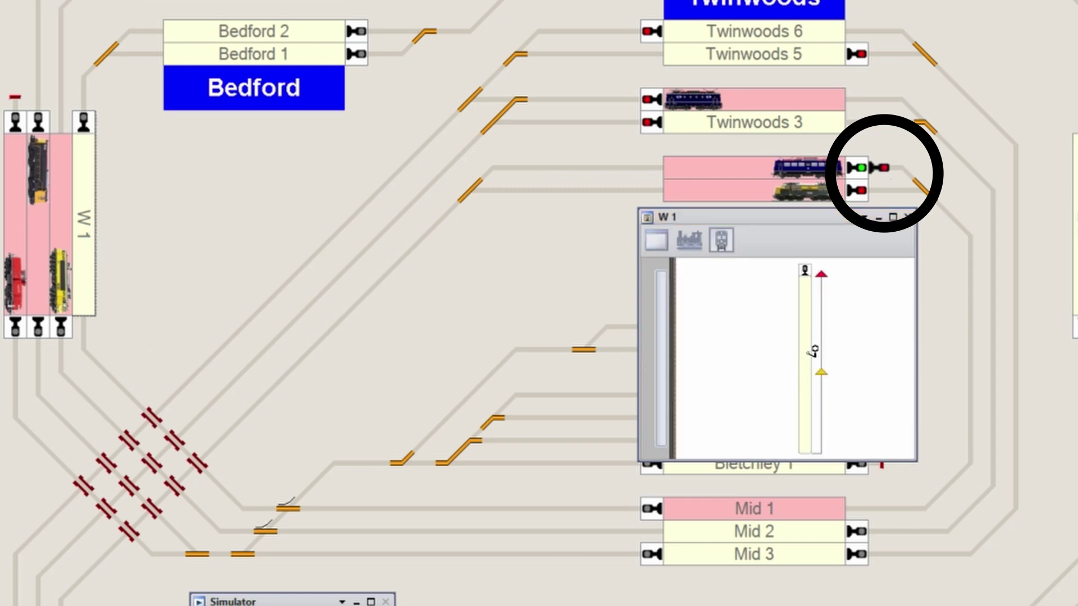
Step: Free blocks Mid 1 and W 1 so the three-aspect signal returns to green
{"action": "left_click", "coordinate": [793, 509]}
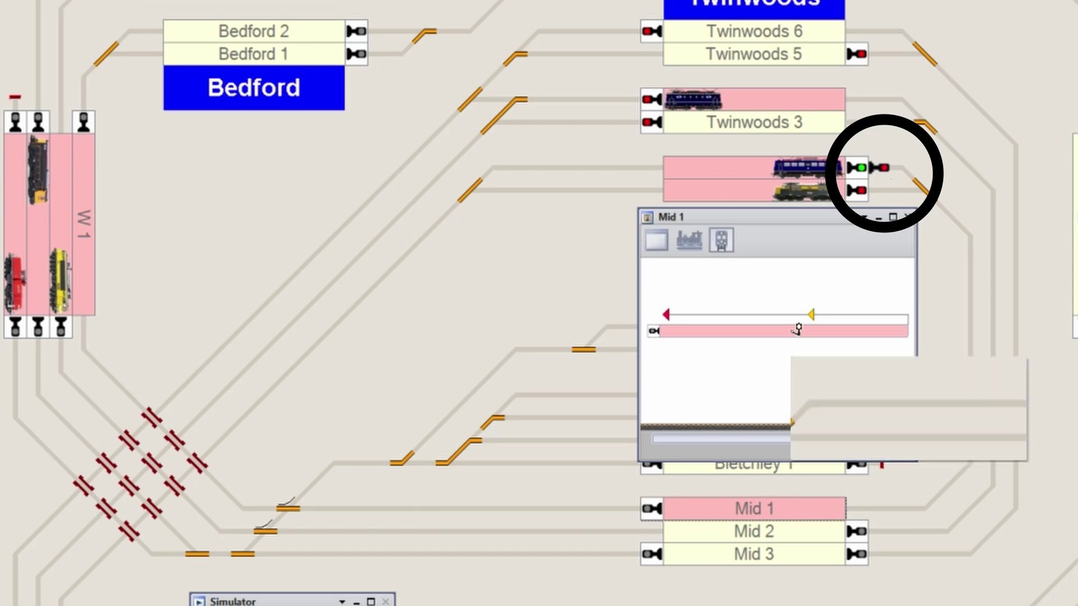
{"action": "left_click_drag", "start_coordinate": [797, 330], "coordinate": [874, 167]}
{"action": "left_click_drag", "start_coordinate": [819, 203], "coordinate": [813, 359]}
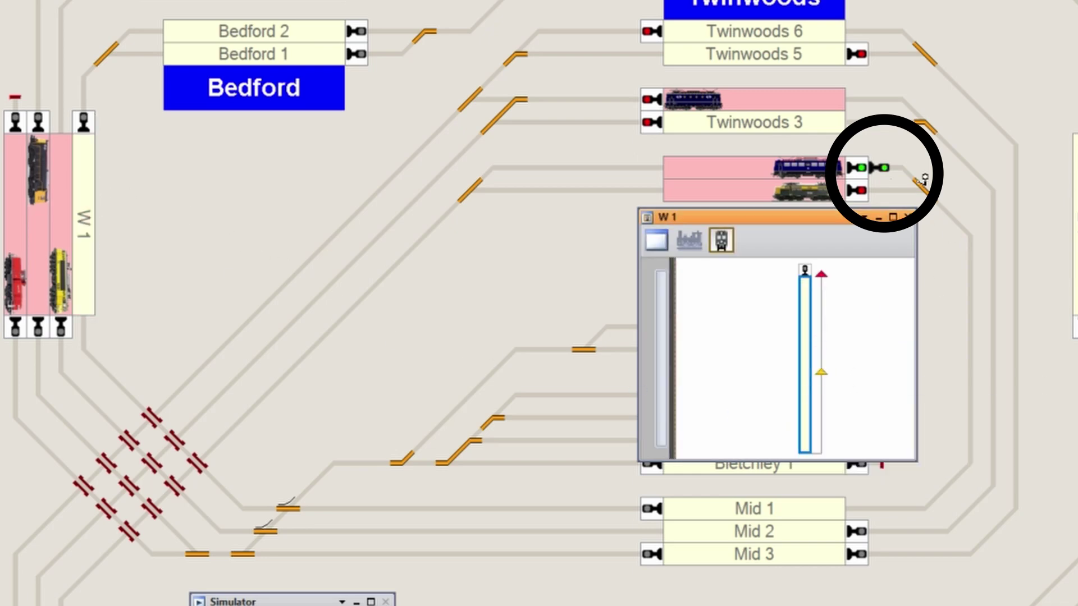